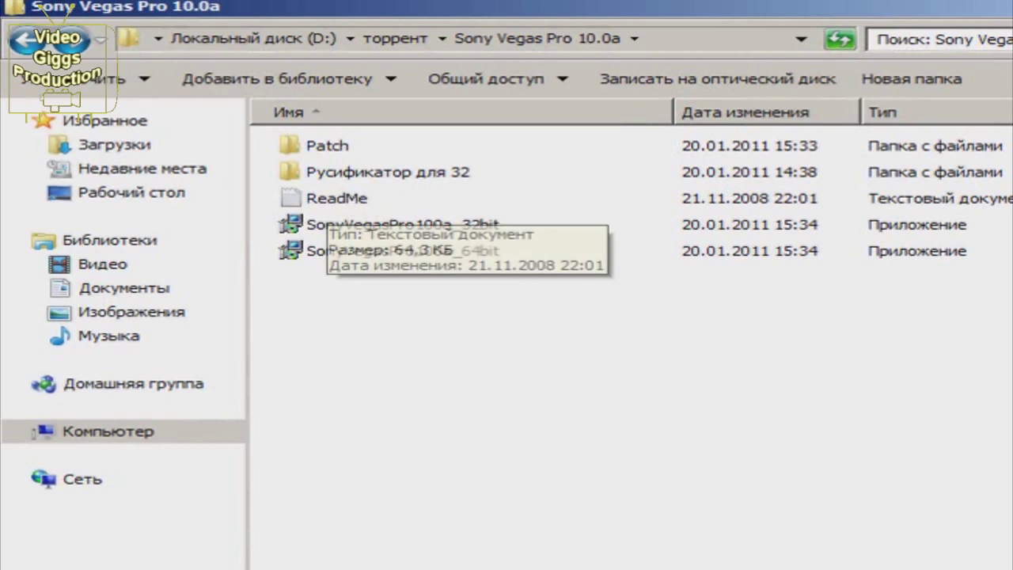
# Launch the SonyVegasPro100a_32bit installer and choose to install the current version instead of downloading the newer one.
pyautogui.click(402, 224)
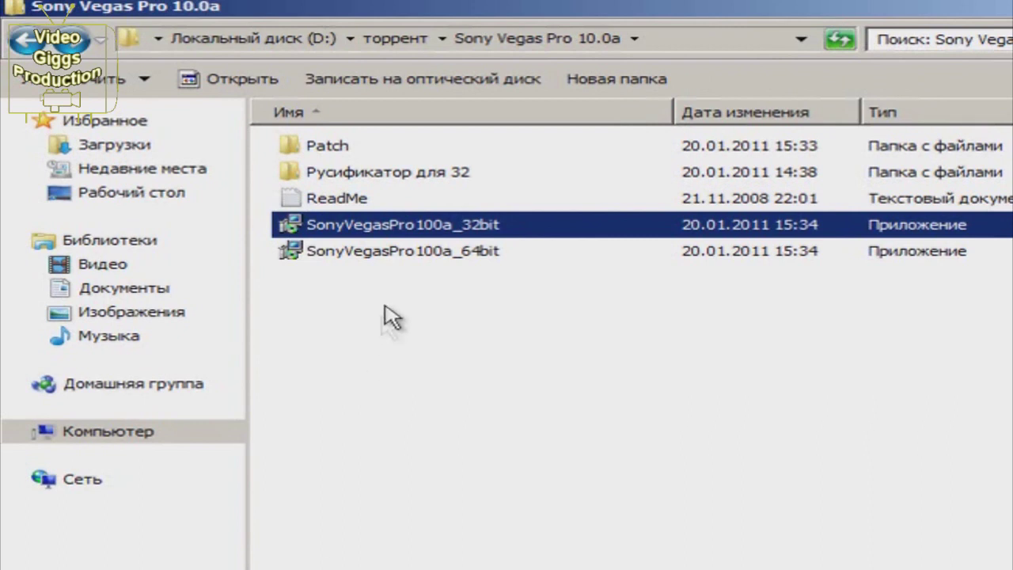
pyautogui.doubleClick(441, 228)
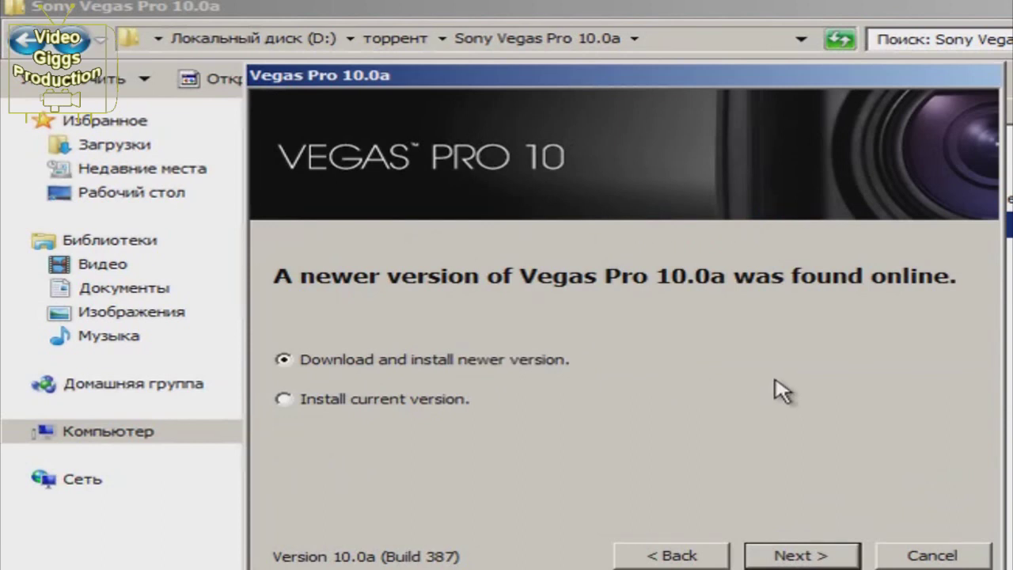
pyautogui.click(286, 398)
pyautogui.click(807, 554)
# Install Vegas Pro 10.0a in the default folder with a desktop shortcut and finish the setup wizard.
pyautogui.click(429, 471)
pyautogui.click(817, 557)
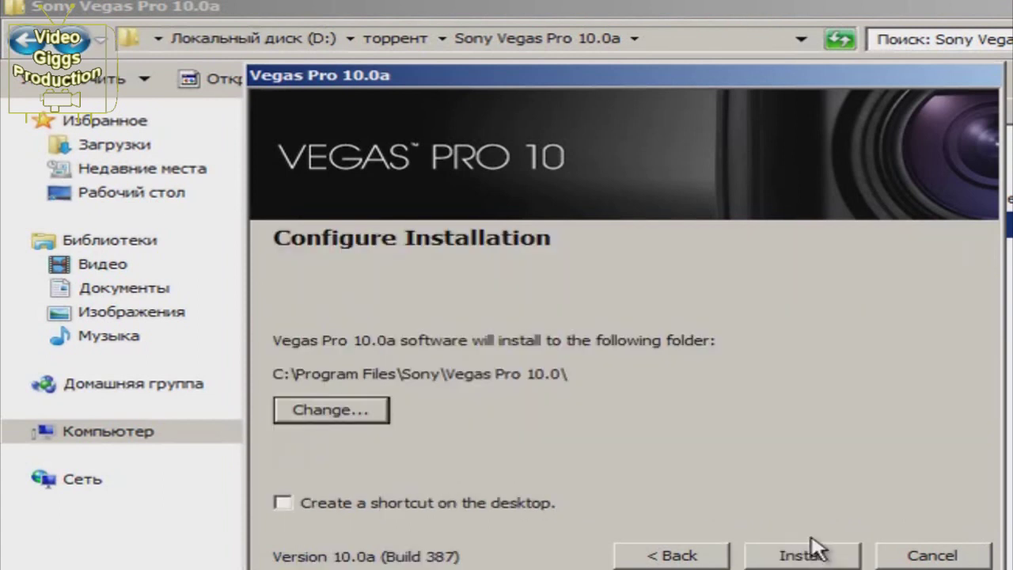
pyautogui.click(418, 502)
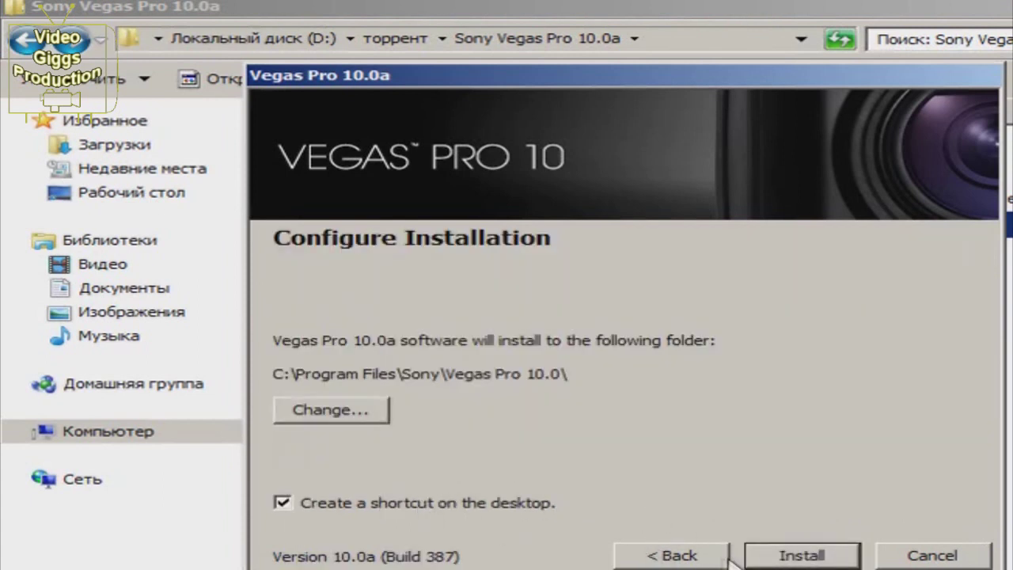
pyautogui.click(801, 557)
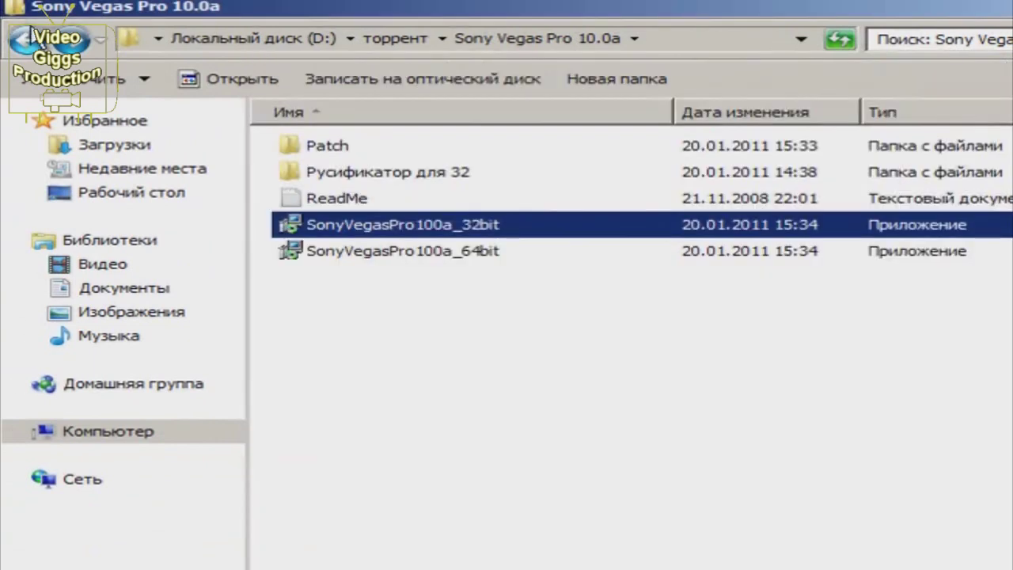
pyautogui.press('BackSpace')
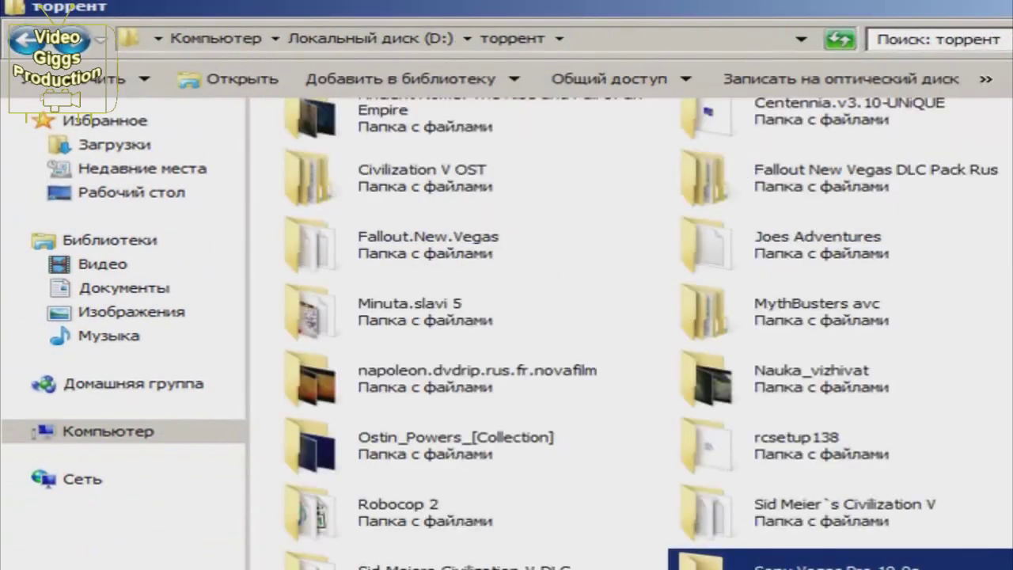
pyautogui.press('Return')
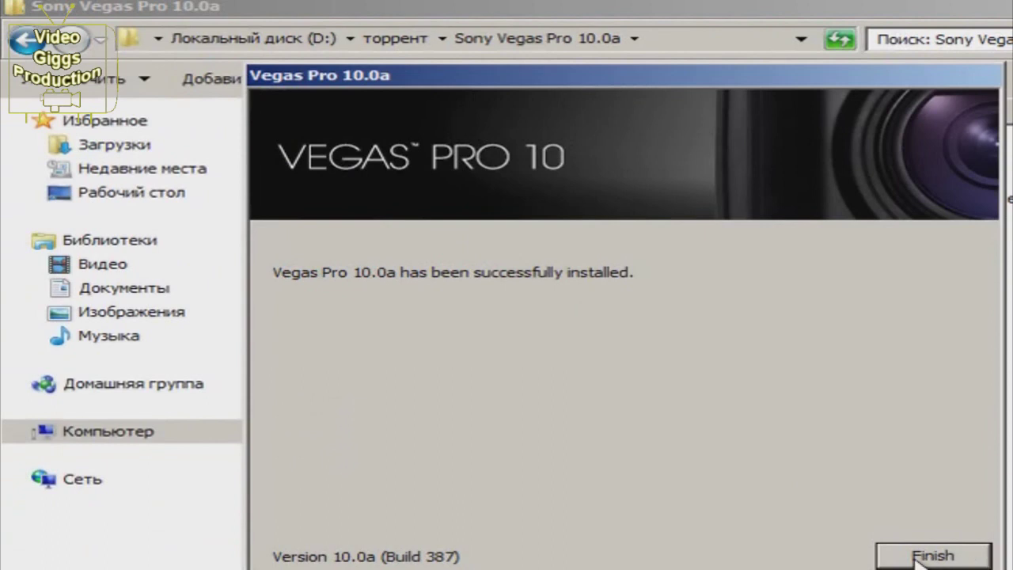
pyautogui.click(922, 556)
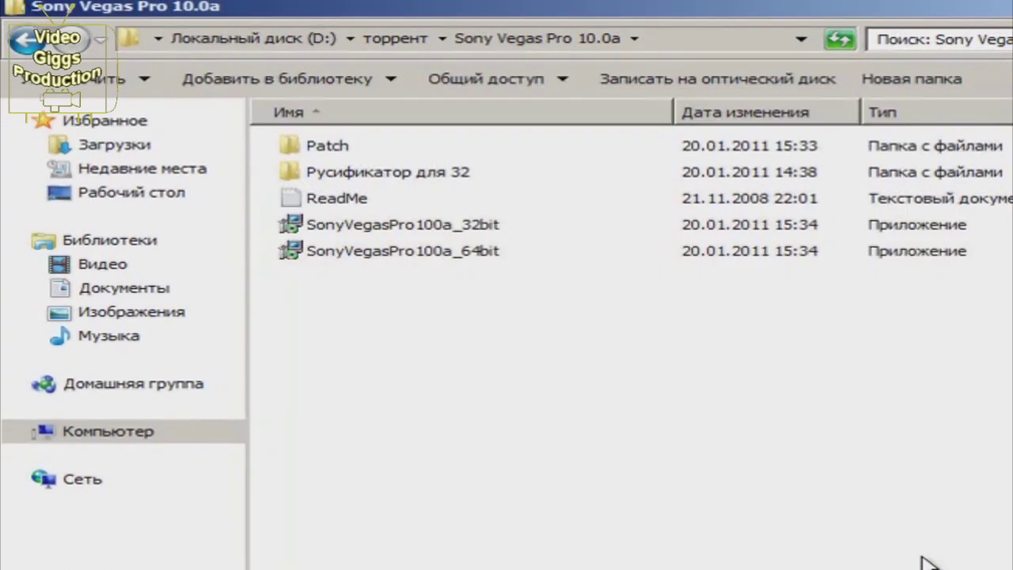
# Run Patch-Keygen_DI from the Patch folder and dismiss its introductory notice.
pyautogui.doubleClick(299, 149)
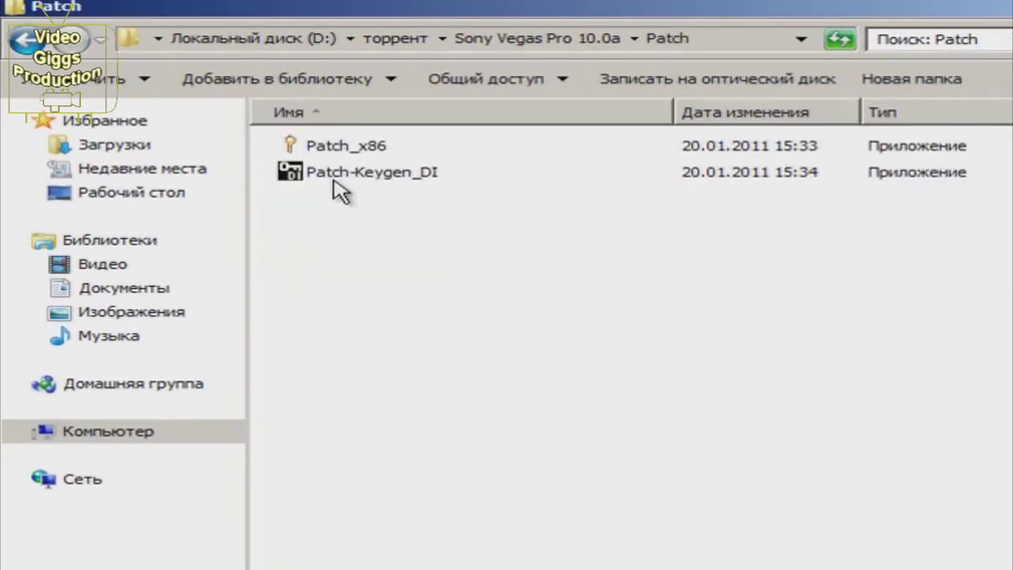
pyautogui.doubleClick(347, 172)
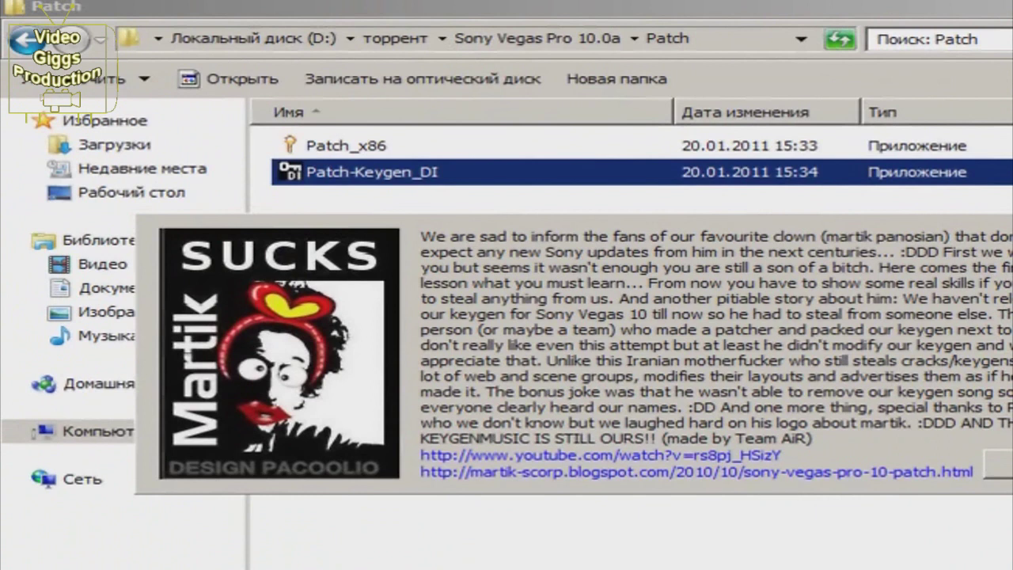
pyautogui.click(1000, 464)
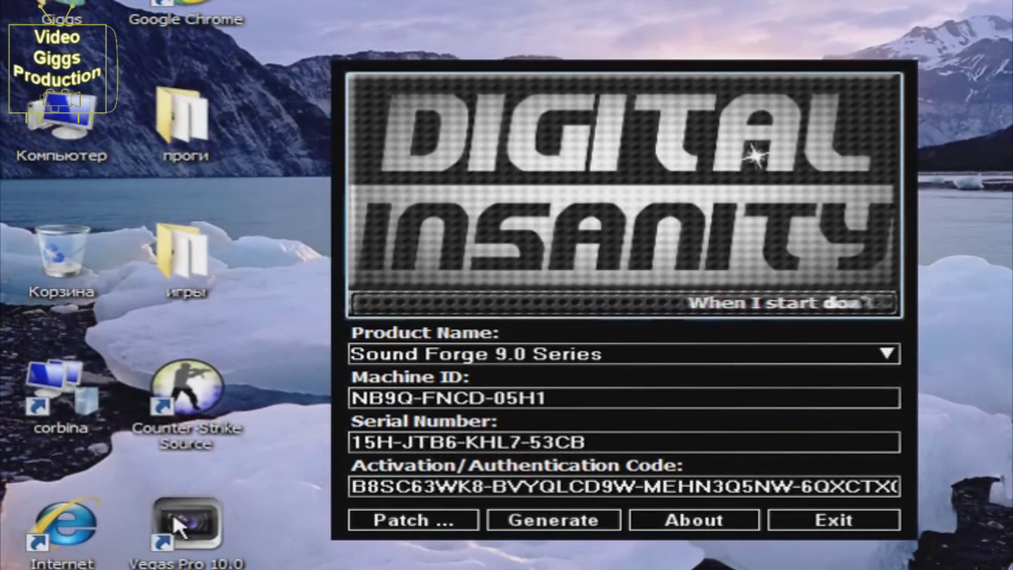
# Start Vegas Pro 10.0 from the desktop and advance its registration wizard to the serial number page.
pyautogui.doubleClick(173, 510)
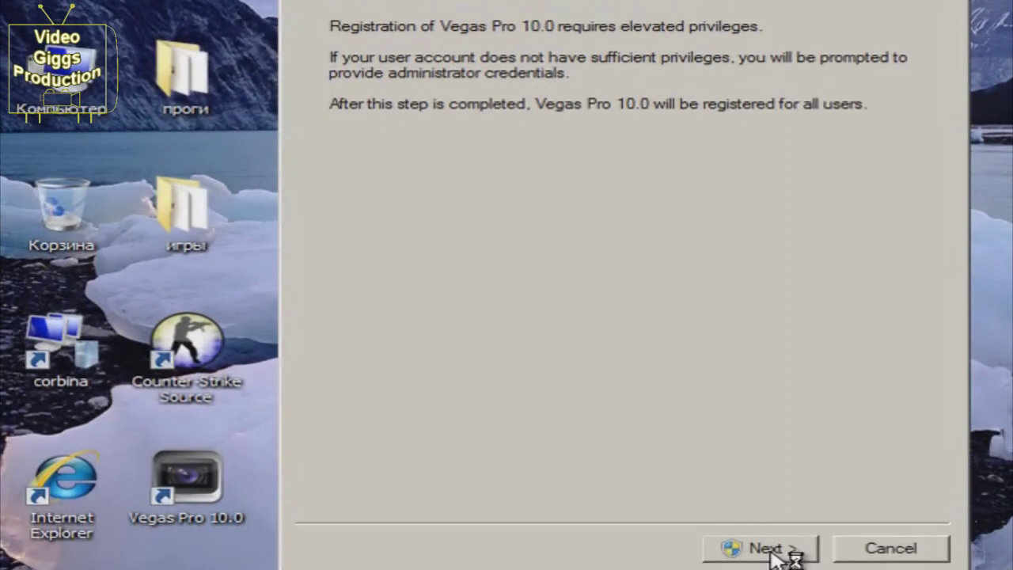
pyautogui.click(779, 553)
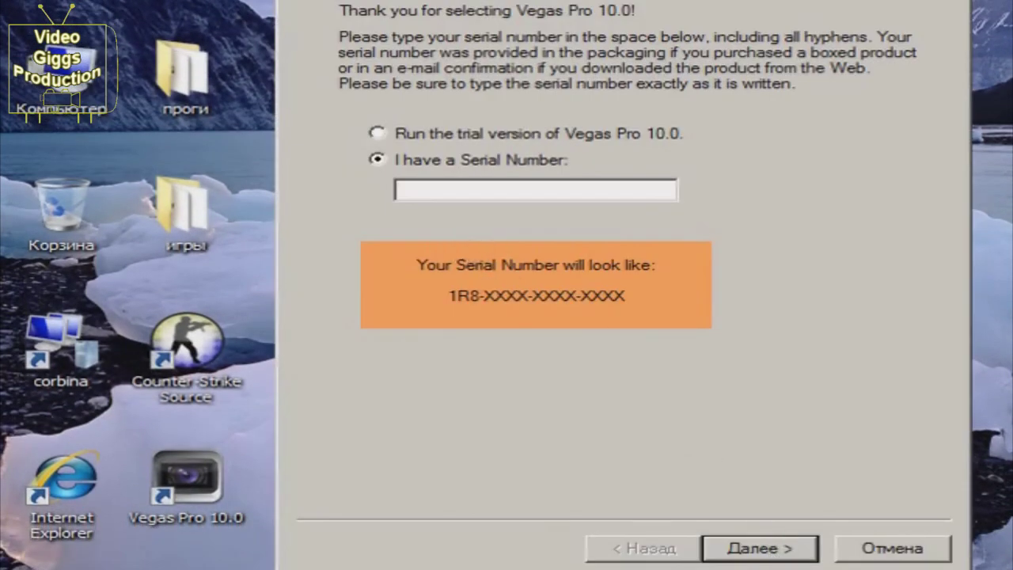
# Switch to the keygen window and choose Vegas Pro 10.0 (32 and 64 bit) Series as the product.
pyautogui.hotkey('alt', 'Tab')
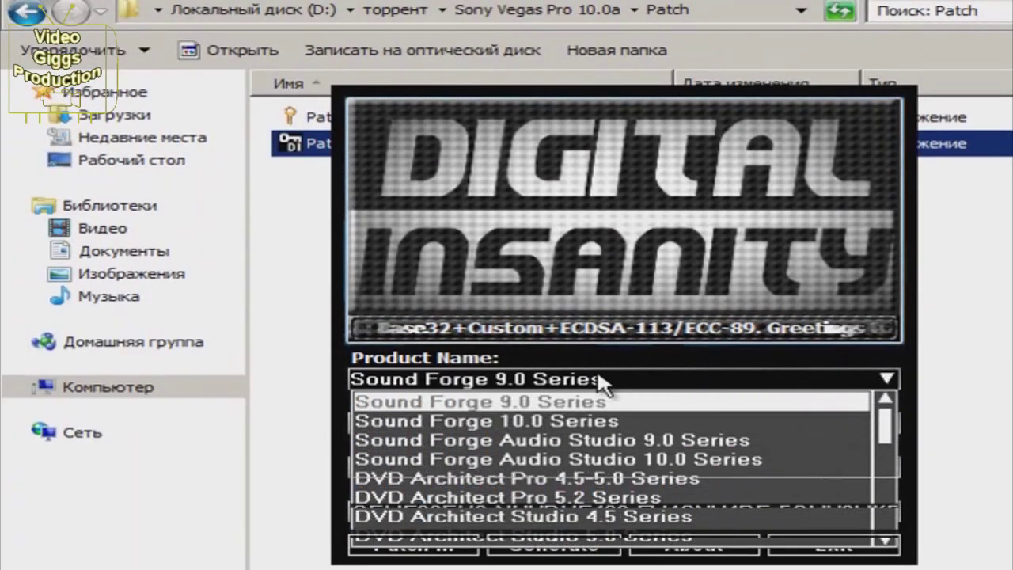
pyautogui.scroll(-2, 595, 428)
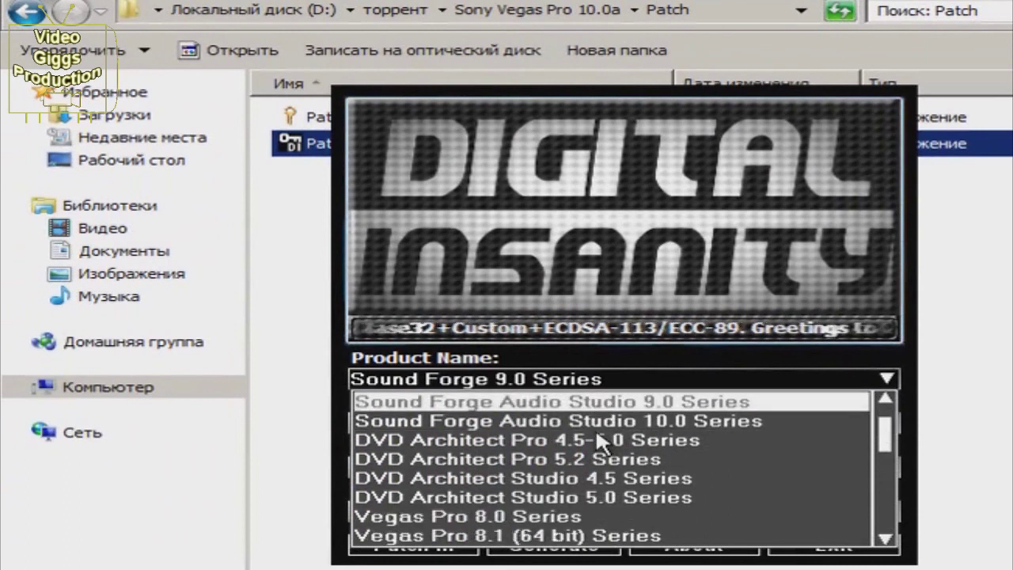
pyautogui.scroll(-1, 467, 498)
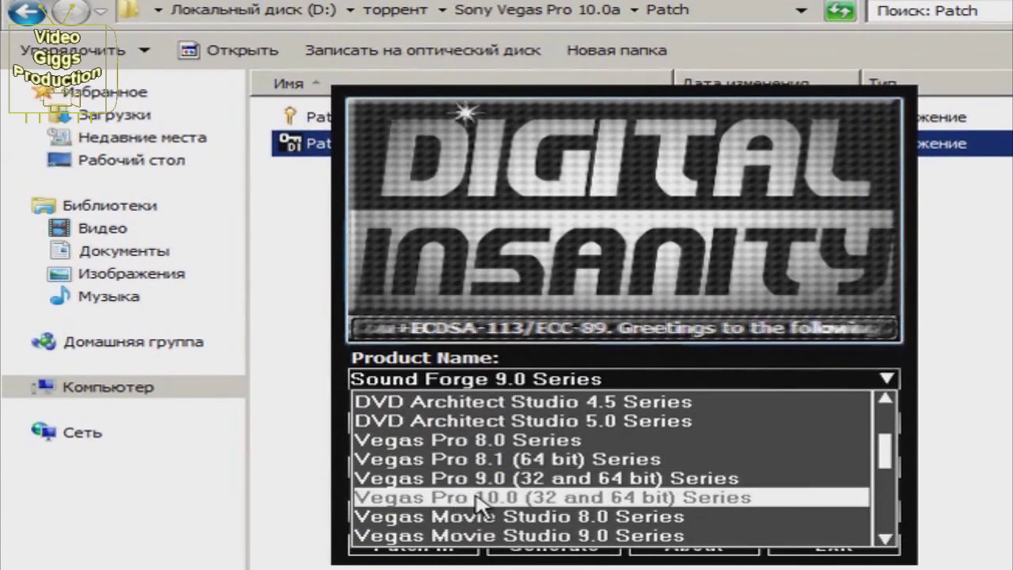
pyautogui.click(480, 498)
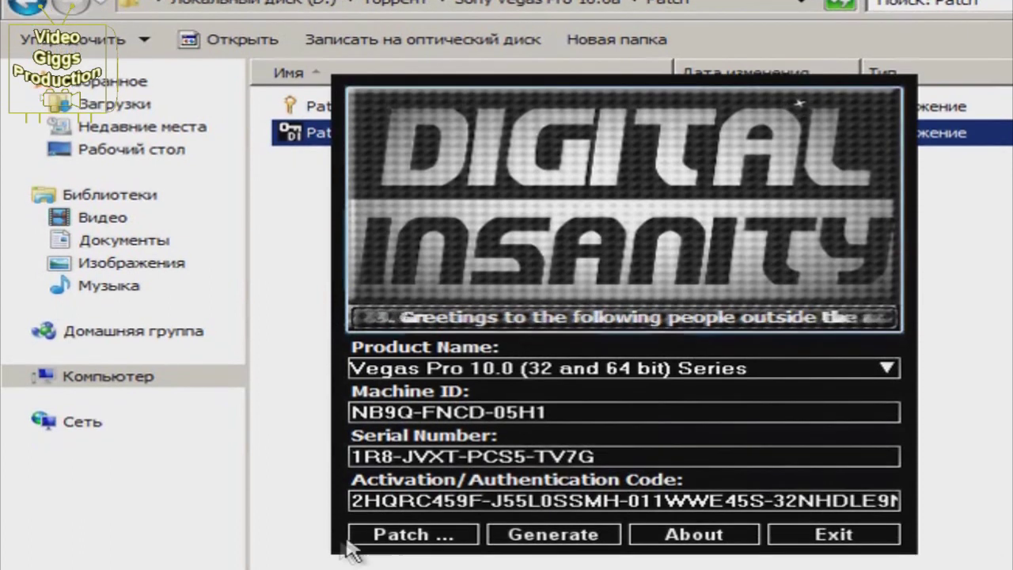
# Start the patch and set the Vegas Pro installation directory to Program Files\Sony\Vegas Pro 10.0 on drive C.
pyautogui.click(364, 534)
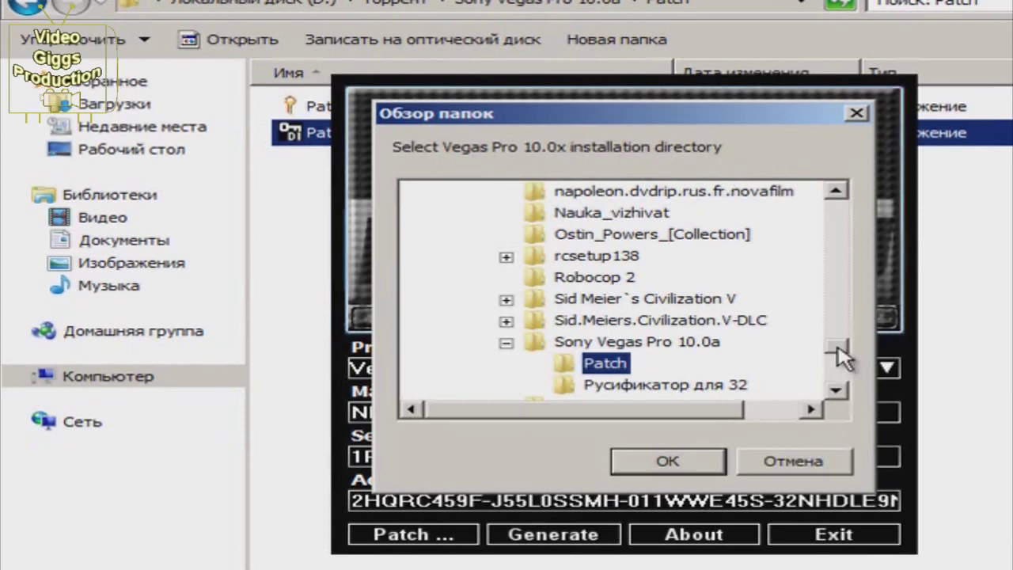
pyautogui.moveTo(836, 345); pyautogui.dragTo(843, 209)
pyautogui.click(447, 341)
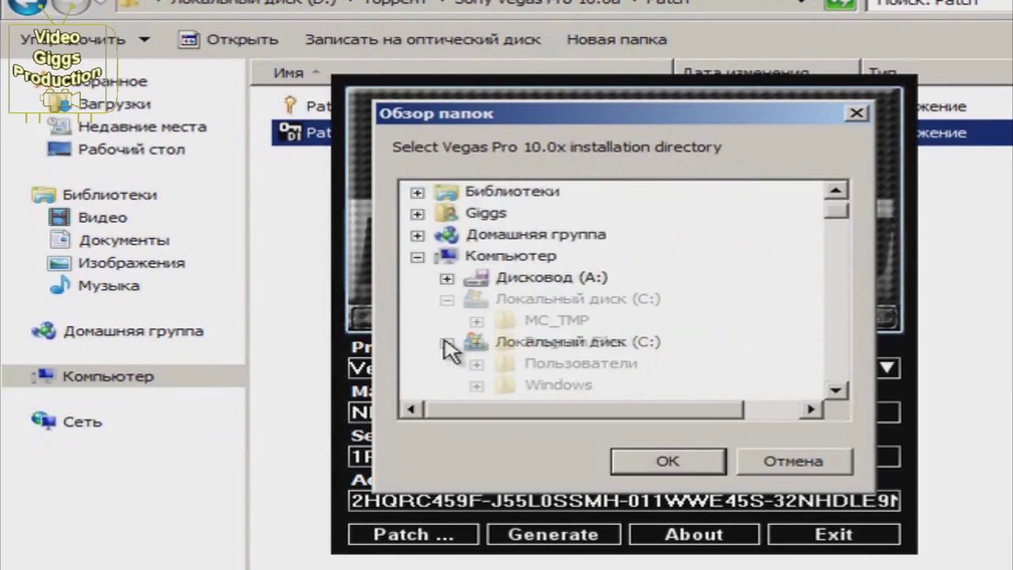
pyautogui.scroll(-2, 470, 355)
pyautogui.scroll(1, 471, 356)
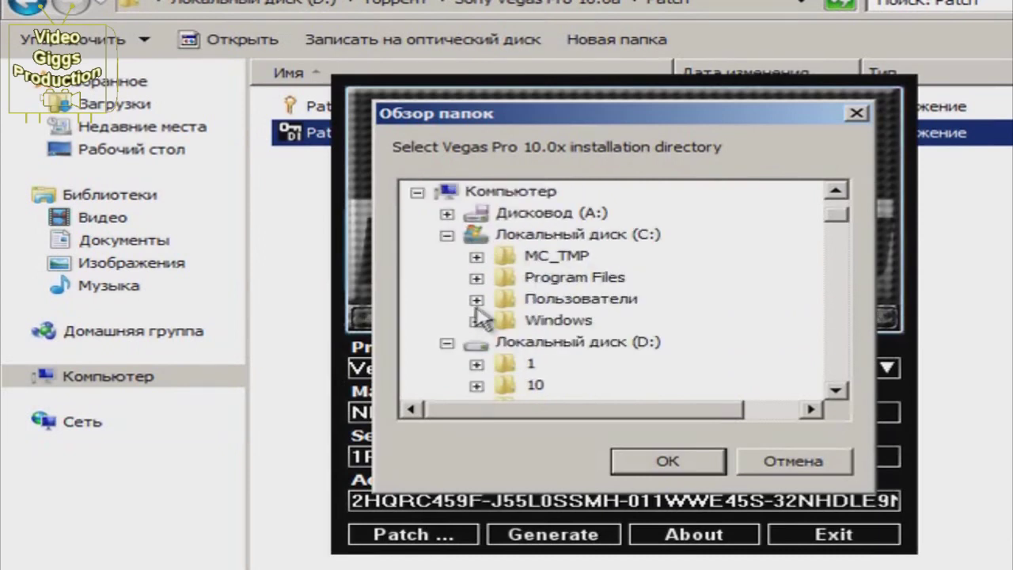
pyautogui.click(475, 278)
pyautogui.scroll(-7, 495, 309)
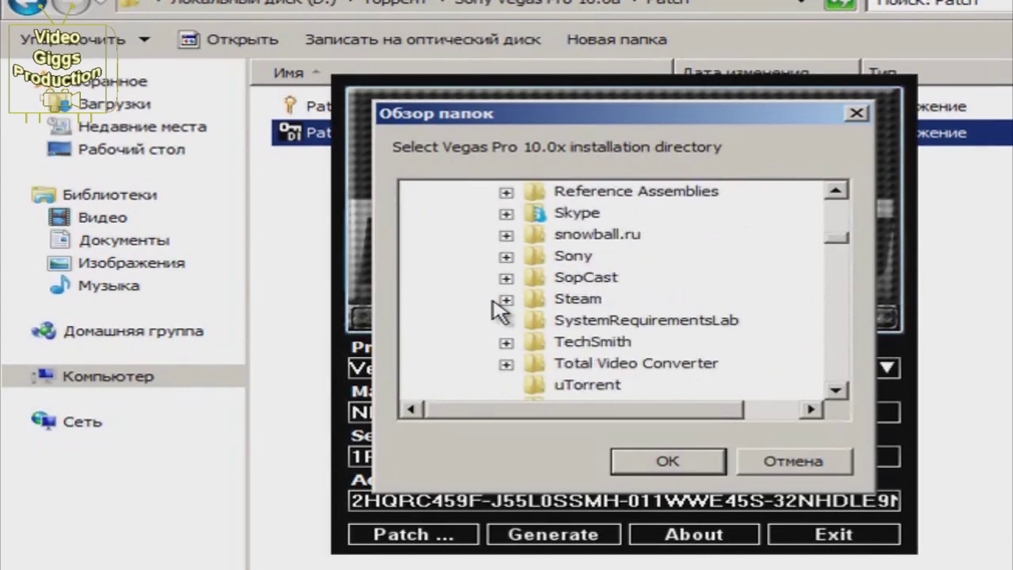
pyautogui.click(505, 257)
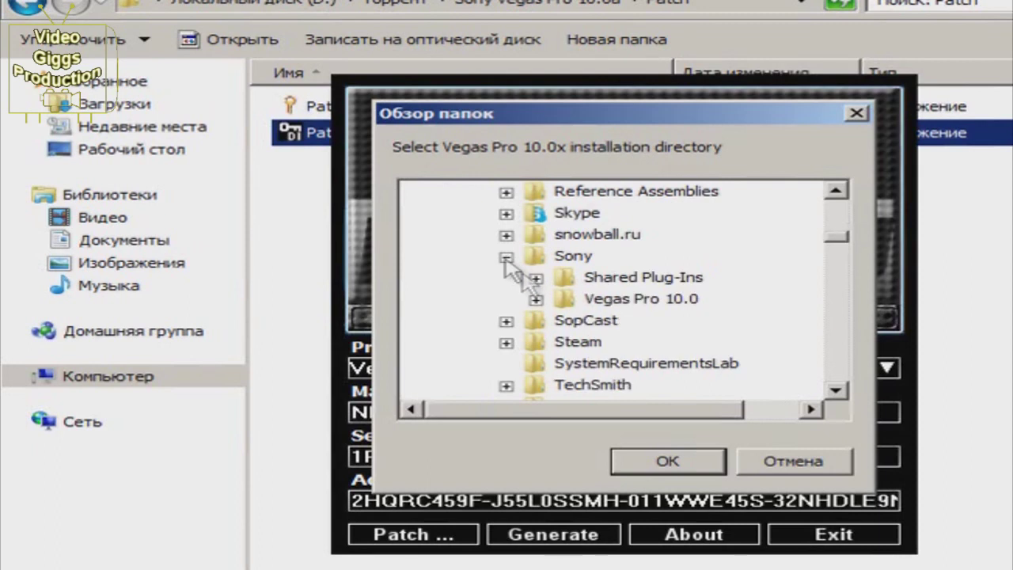
pyautogui.click(602, 301)
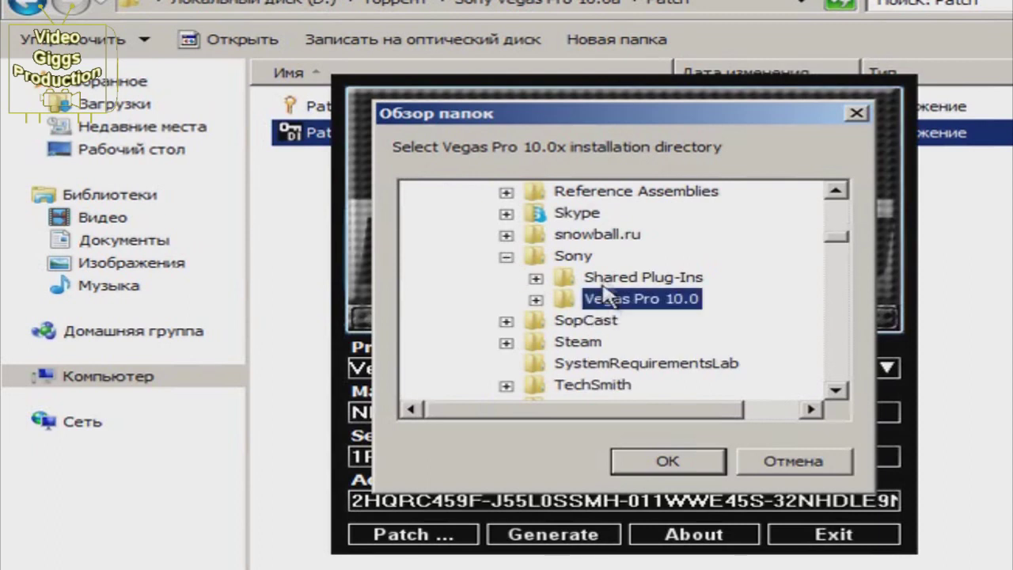
pyautogui.click(675, 467)
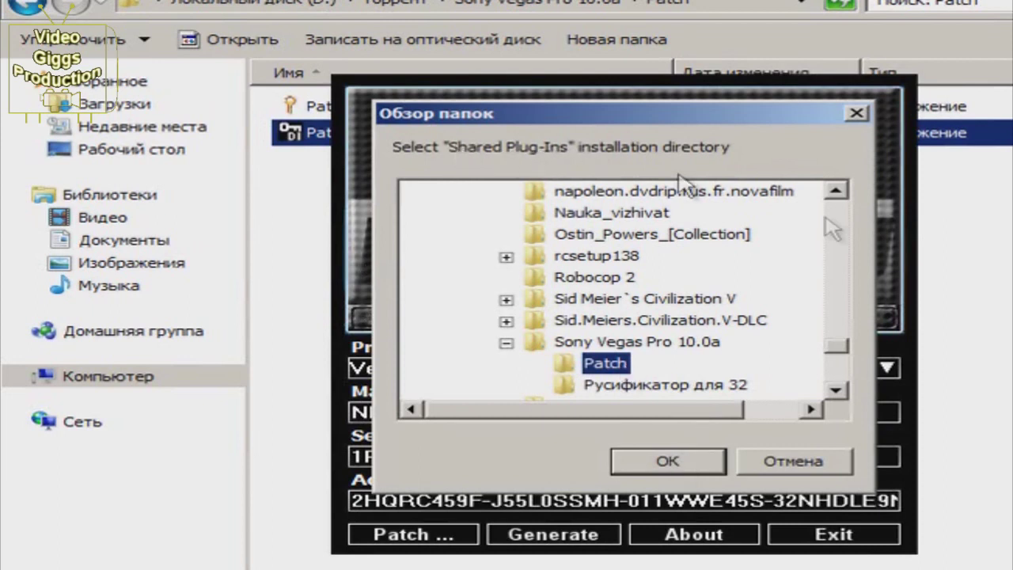
# Set the Shared Plug-Ins directory to Program Files\Sony\Shared Plug-Ins on drive C and complete the patching.
pyautogui.moveTo(845, 342); pyautogui.dragTo(840, 193)
pyautogui.click(445, 367)
pyautogui.scroll(-3, 446, 357)
pyautogui.scroll(2, 448, 357)
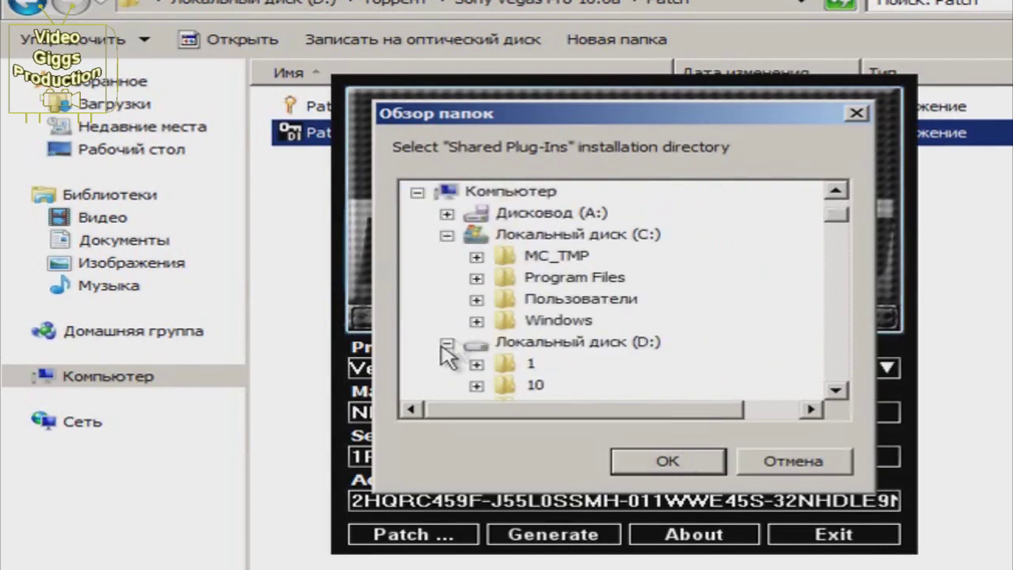
pyautogui.click(475, 278)
pyautogui.scroll(-4, 485, 308)
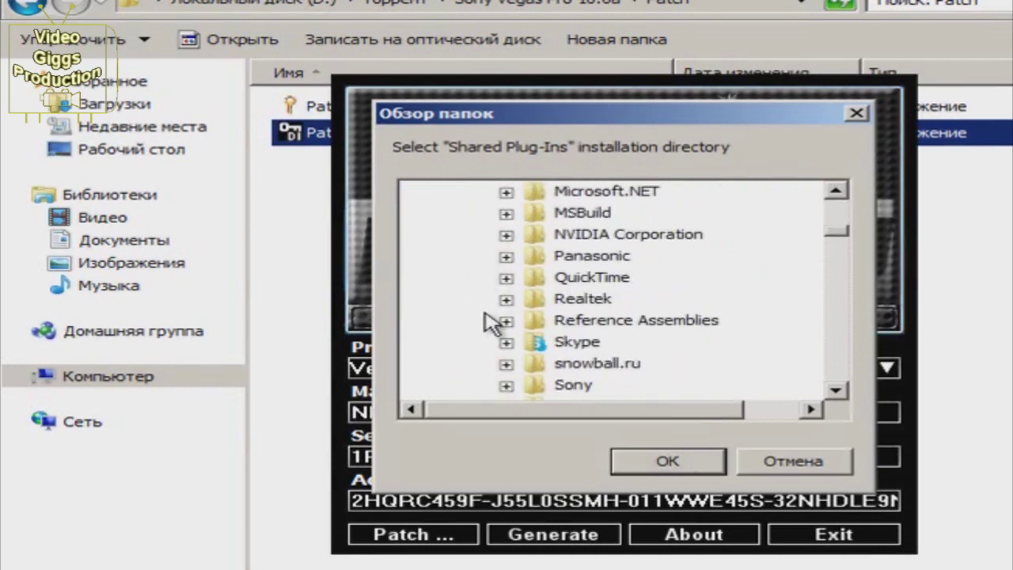
pyautogui.scroll(-1, 492, 323)
pyautogui.click(505, 320)
pyautogui.scroll(-1, 503, 326)
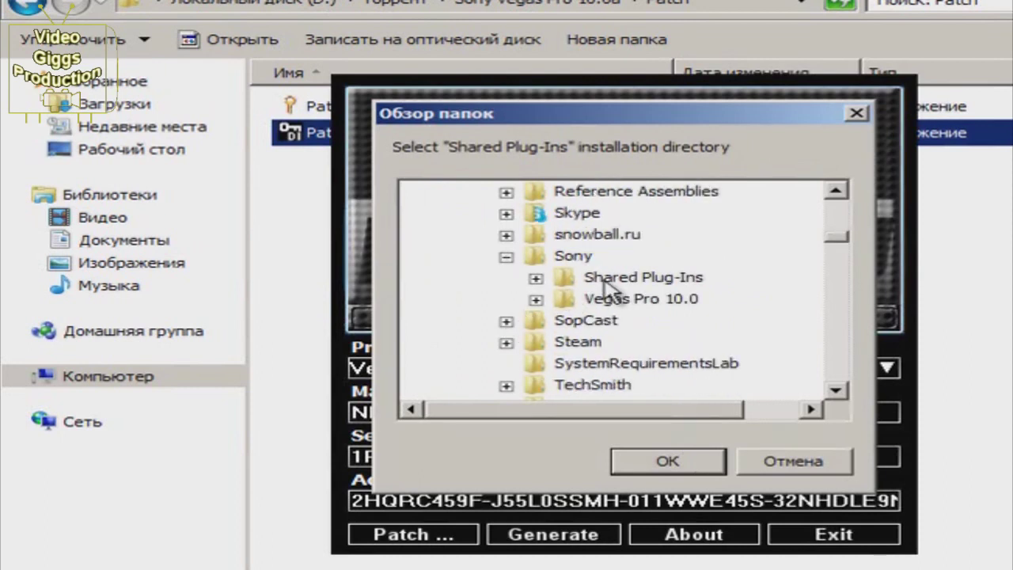
pyautogui.click(628, 282)
pyautogui.click(679, 462)
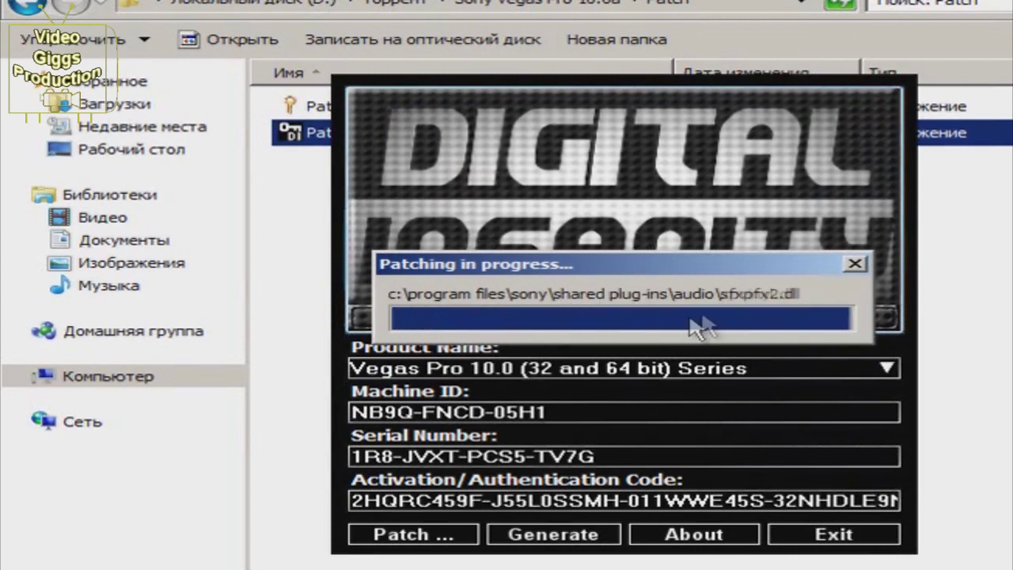
pyautogui.click(760, 376)
# Launch Vegas Pro 10.0 from its desktop shortcut and proceed to the serial number entry page.
pyautogui.press('super+d')
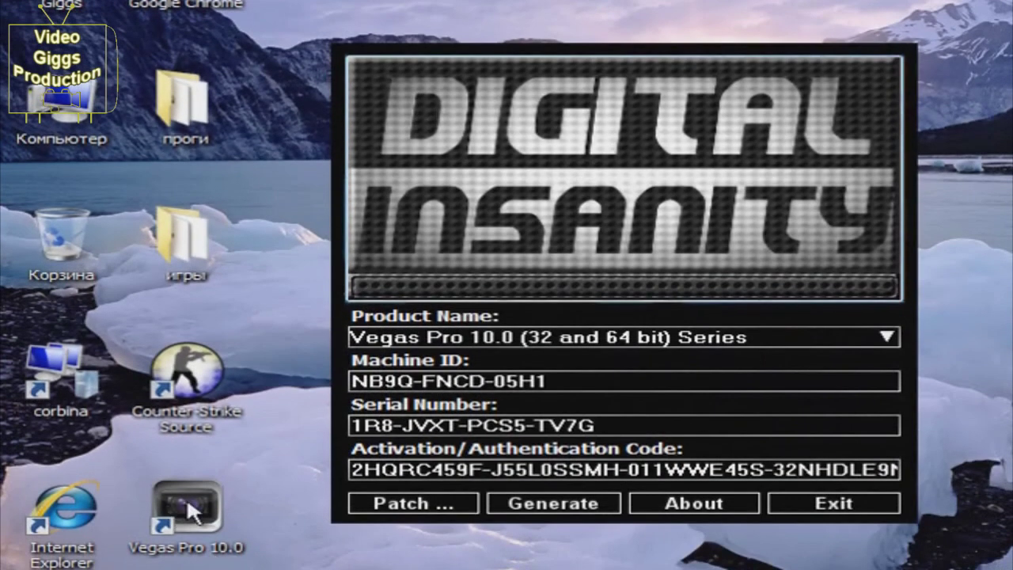
pyautogui.doubleClick(190, 510)
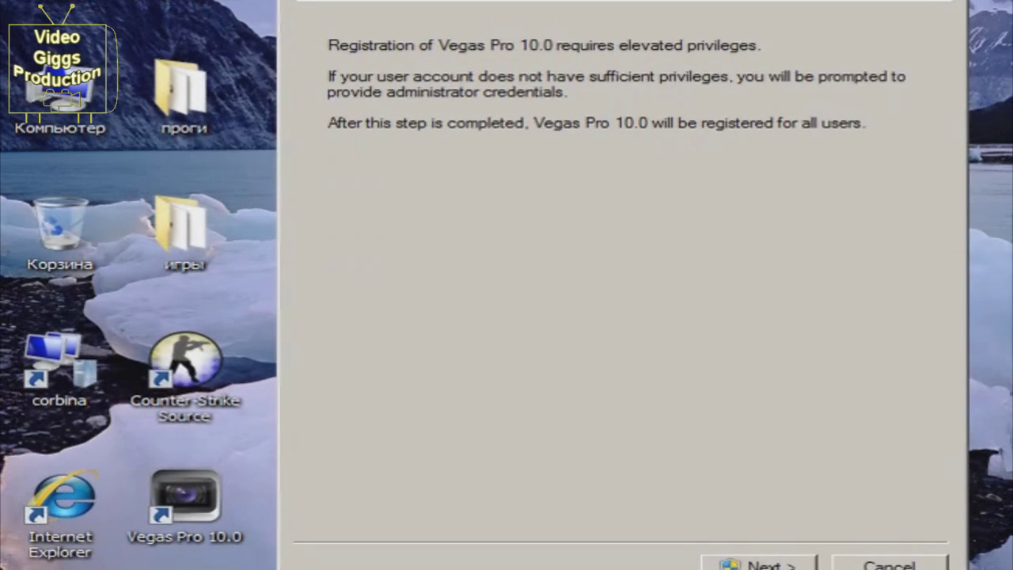
pyautogui.click(759, 565)
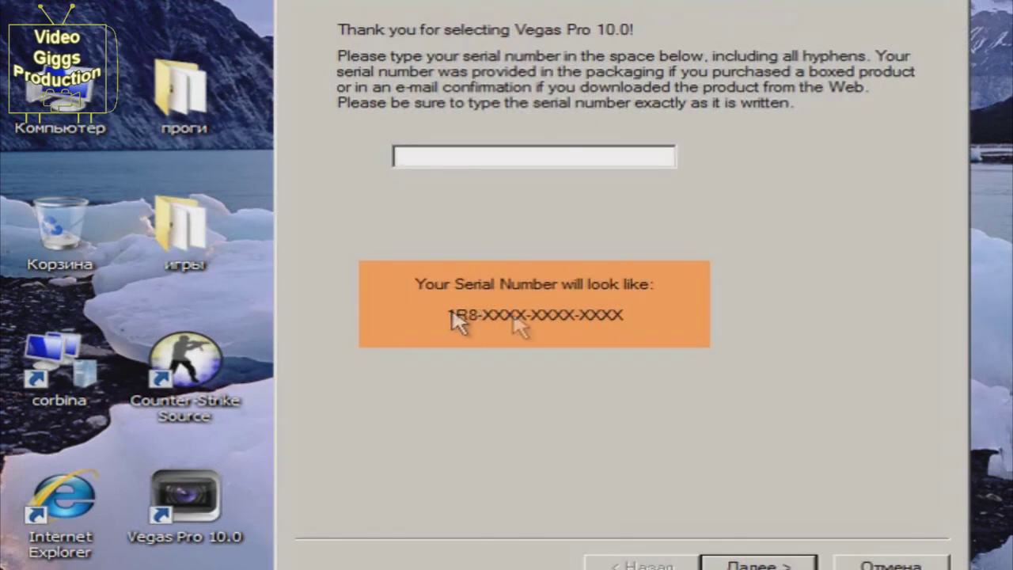
# Copy the serial number from the keygen into the registration wizard's serial number field and continue.
pyautogui.hotkey('alt', 'Tab')
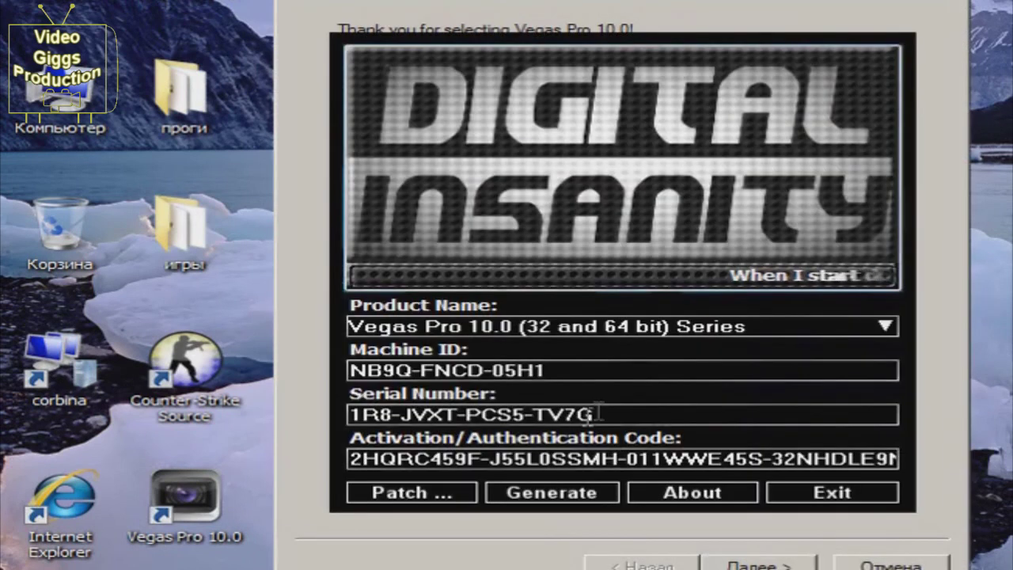
pyautogui.moveTo(595, 414); pyautogui.dragTo(321, 415)
pyautogui.rightClick(387, 417)
pyautogui.click(474, 258)
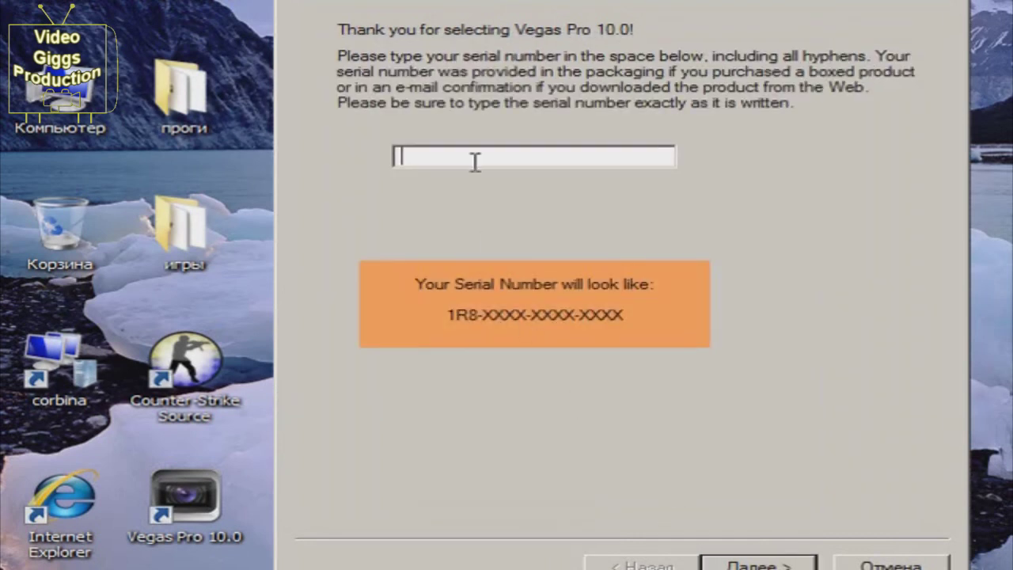
pyautogui.rightClick(475, 161)
pyautogui.click(524, 244)
pyautogui.click(761, 563)
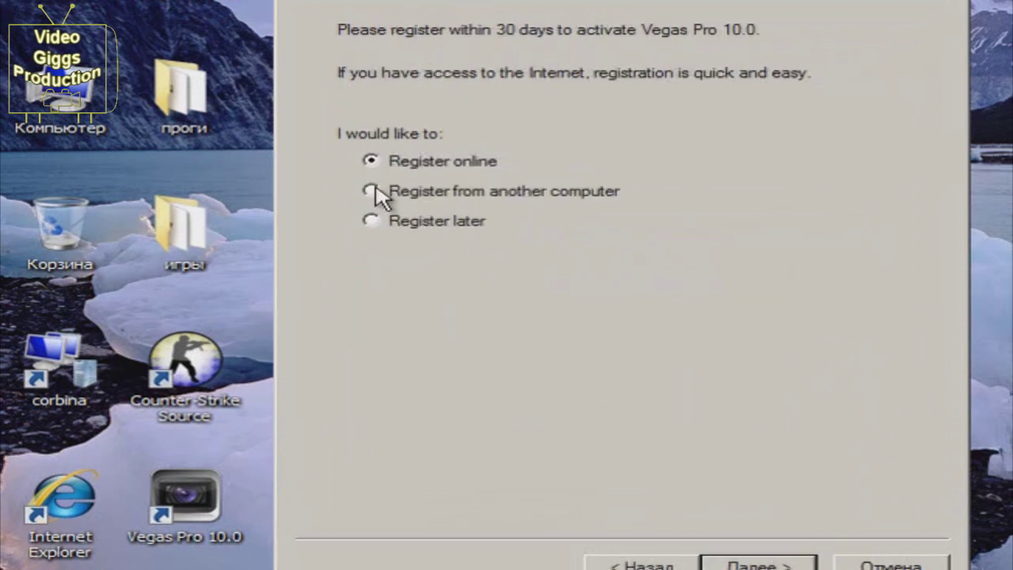
# Choose to register from another computer and continue to the registration instructions.
pyautogui.click(398, 196)
pyautogui.press('Return')
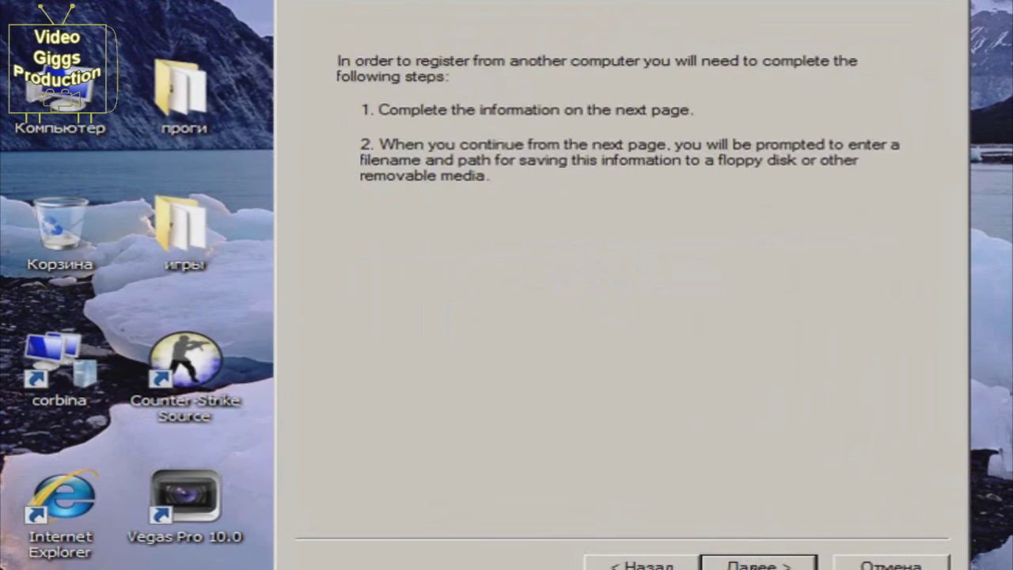
# Set the registration country to Colombia and accept the Sony Creative Software Privacy Policy terms.
pyautogui.press('Return')
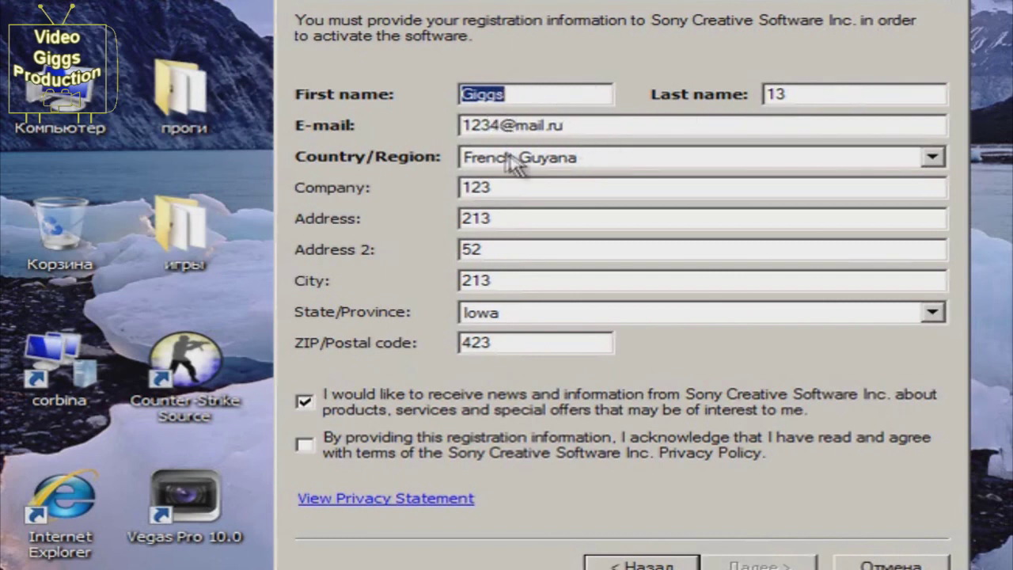
pyautogui.click(575, 160)
pyautogui.scroll(10, 685, 331)
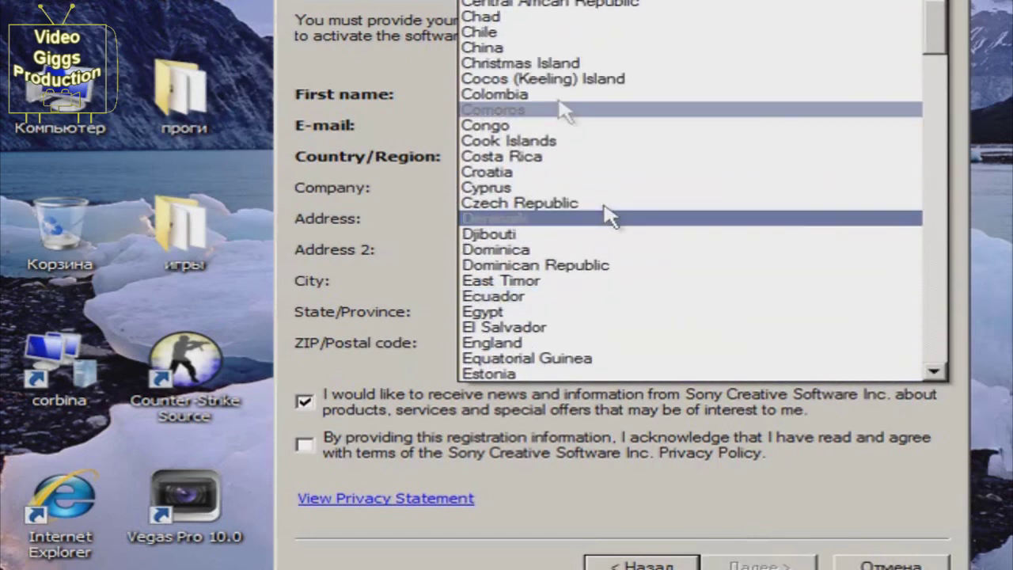
pyautogui.click(559, 106)
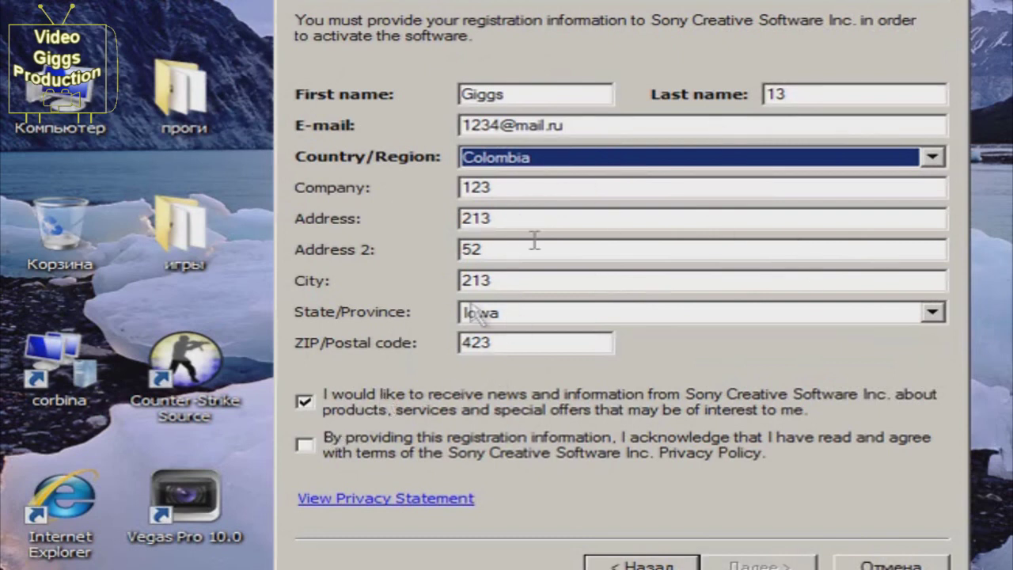
pyautogui.click(305, 445)
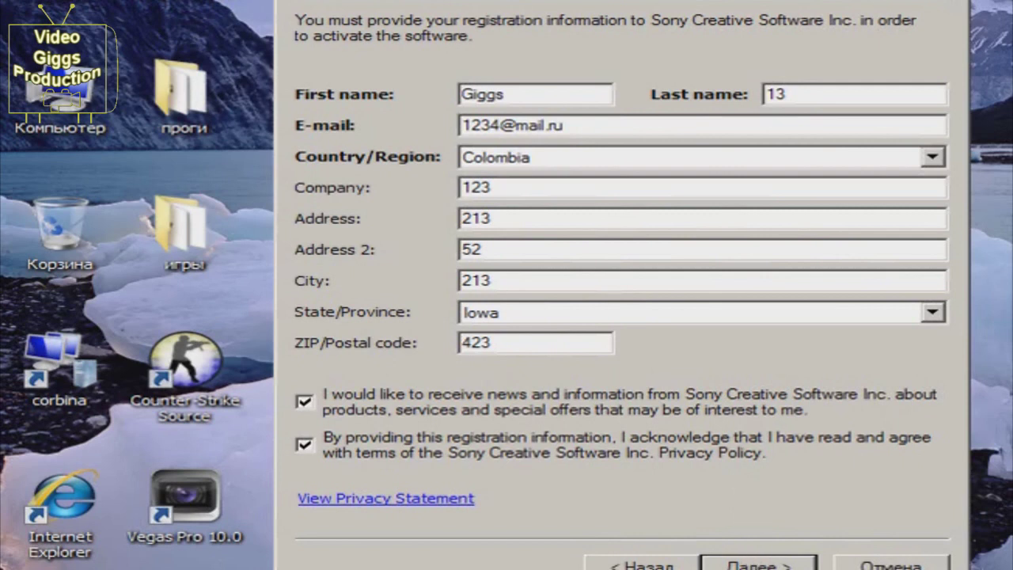
# Save the registration information as Register Vegas Pro in Мои документы, replacing the existing file, and continue to the authentication code page.
pyautogui.click(784, 567)
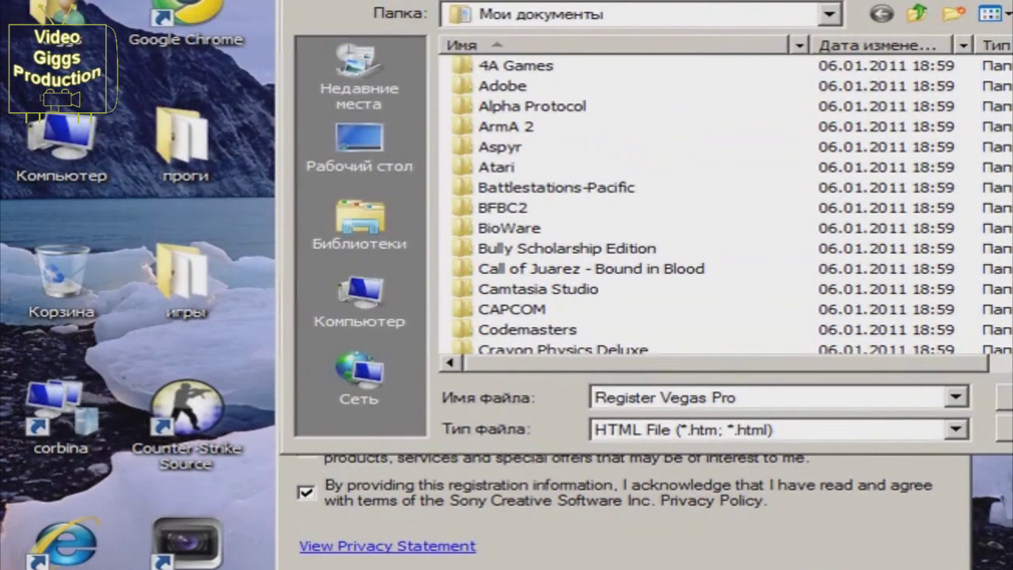
pyautogui.press('Return')
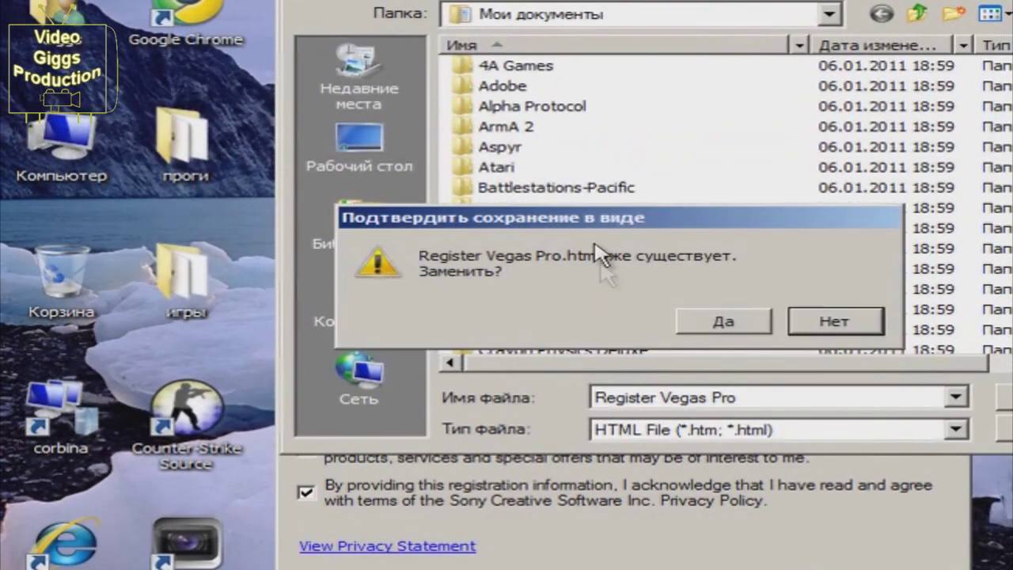
pyautogui.click(716, 323)
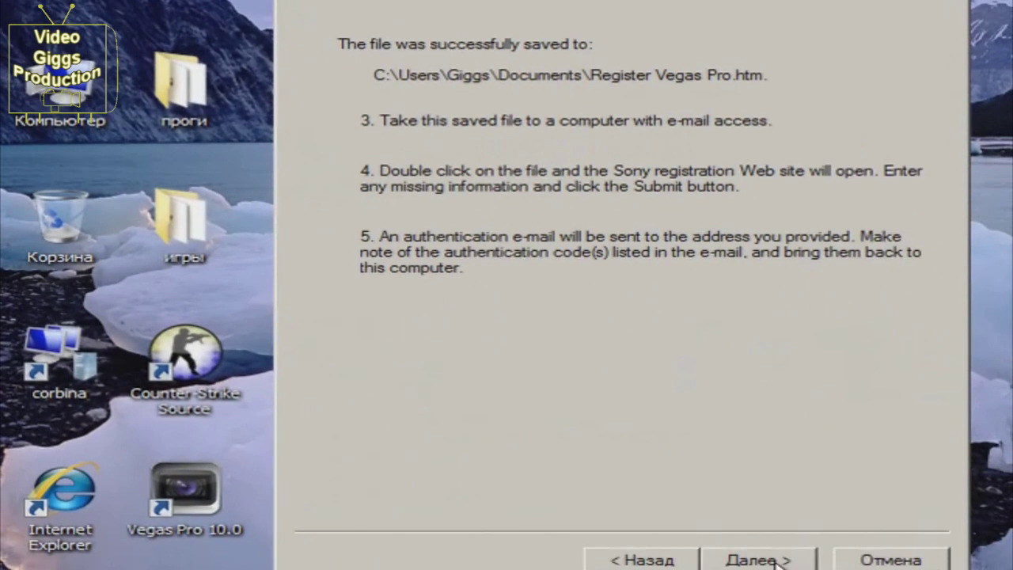
pyautogui.click(758, 559)
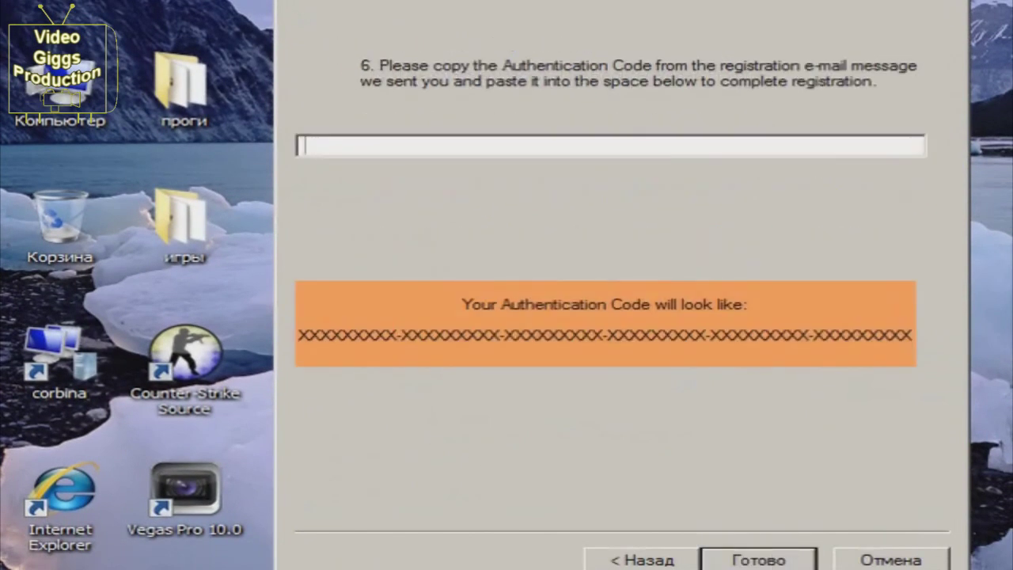
# Copy the authentication code from the keygen into the registration wizard's code field and finish the registration.
pyautogui.hotkey('alt', 'Tab')
pyautogui.moveTo(354, 452); pyautogui.dragTo(898, 452)
pyautogui.rightClick(839, 453)
pyautogui.click(899, 309)
pyautogui.click(418, 554)
pyautogui.rightClick(336, 147)
pyautogui.click(394, 230)
pyautogui.click(791, 558)
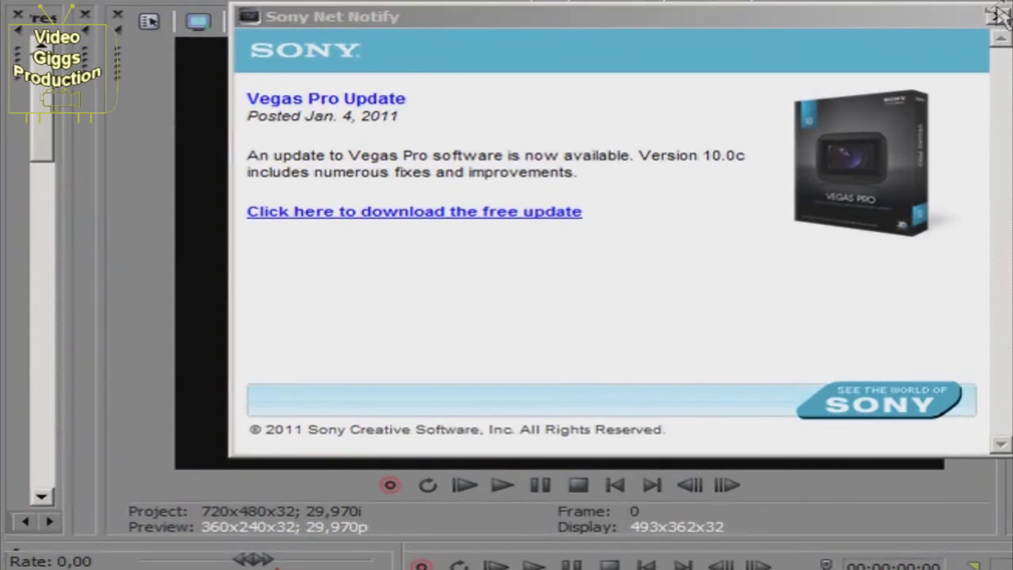
# Dismiss the Vegas Pro update notice and exit the keygen.
pyautogui.click(998, 18)
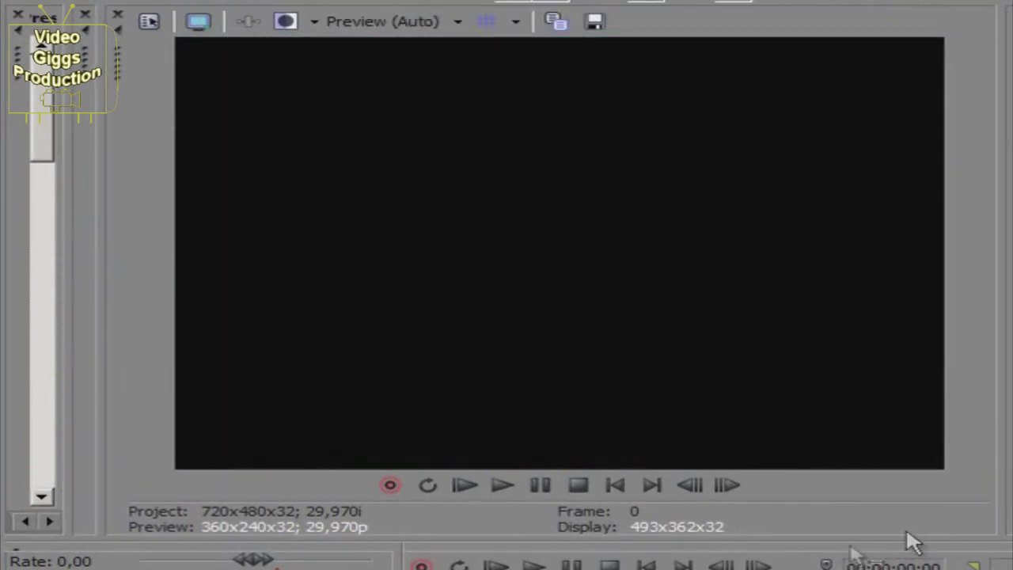
pyautogui.moveTo(825, 538); pyautogui.dragTo(807, 373)
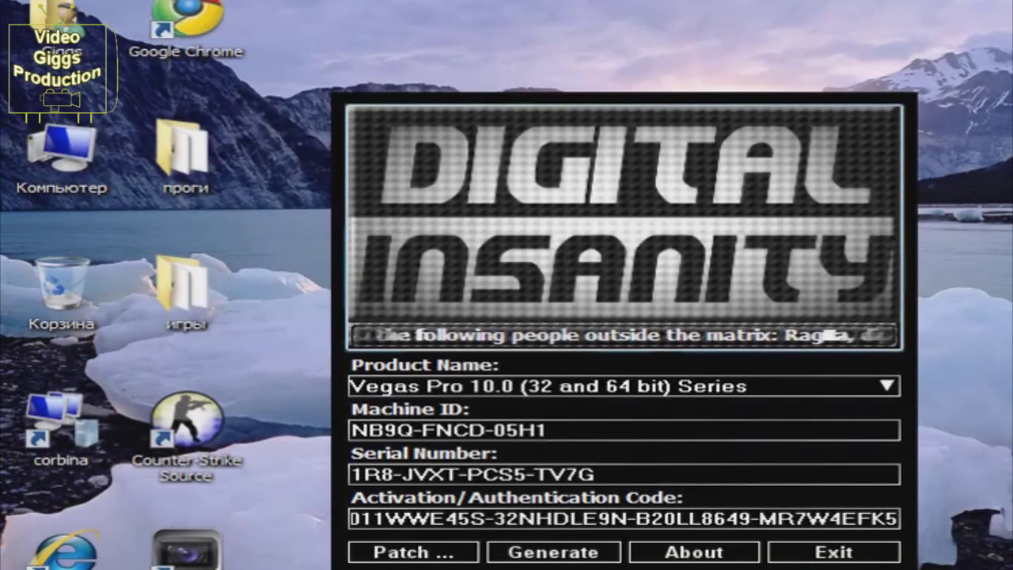
pyautogui.click(839, 554)
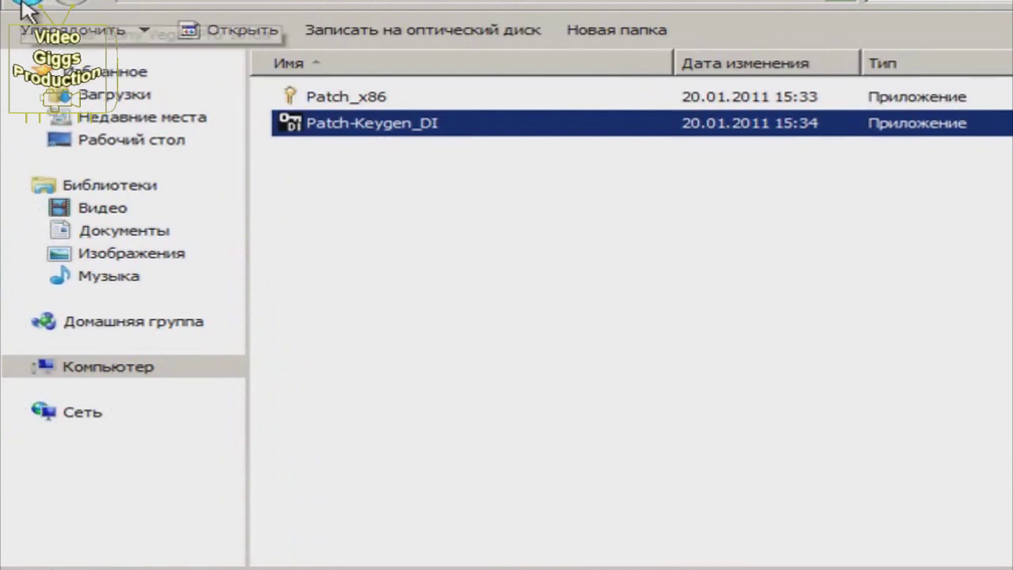
# Go back to the installer's parent folder and open the folder Русификатор для 32.
pyautogui.click(22, 4)
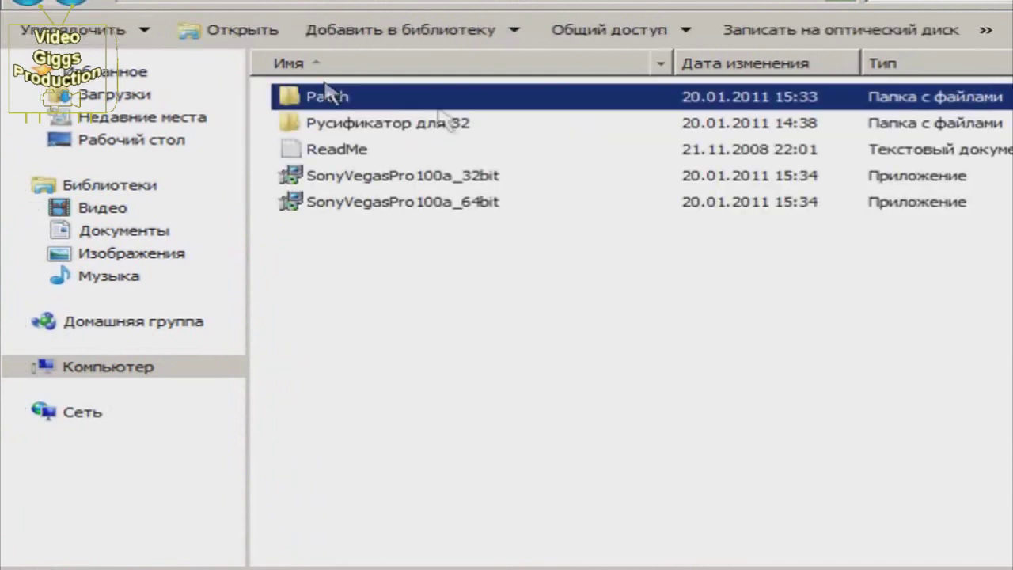
pyautogui.doubleClick(420, 125)
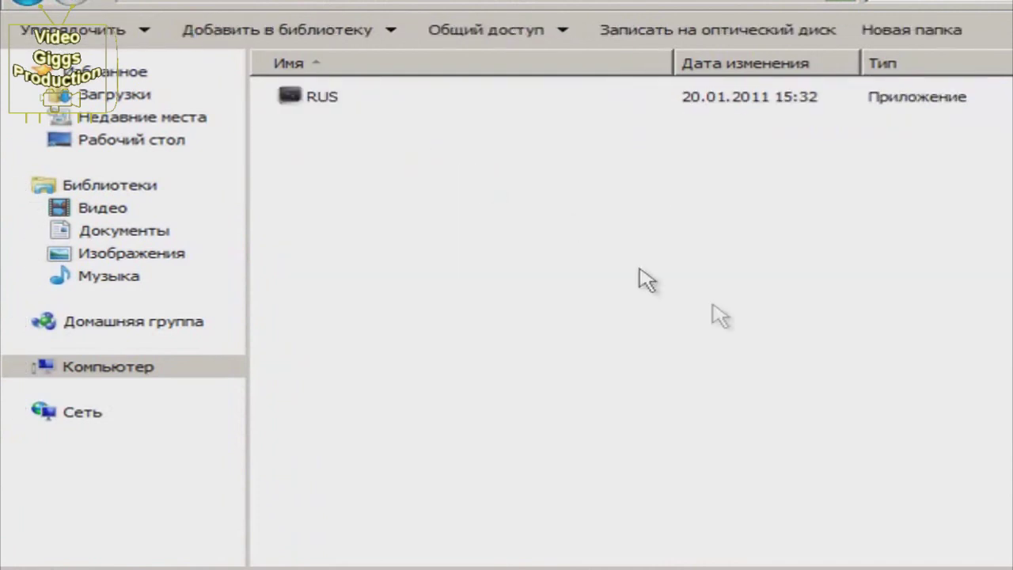
pyautogui.doubleClick(328, 99)
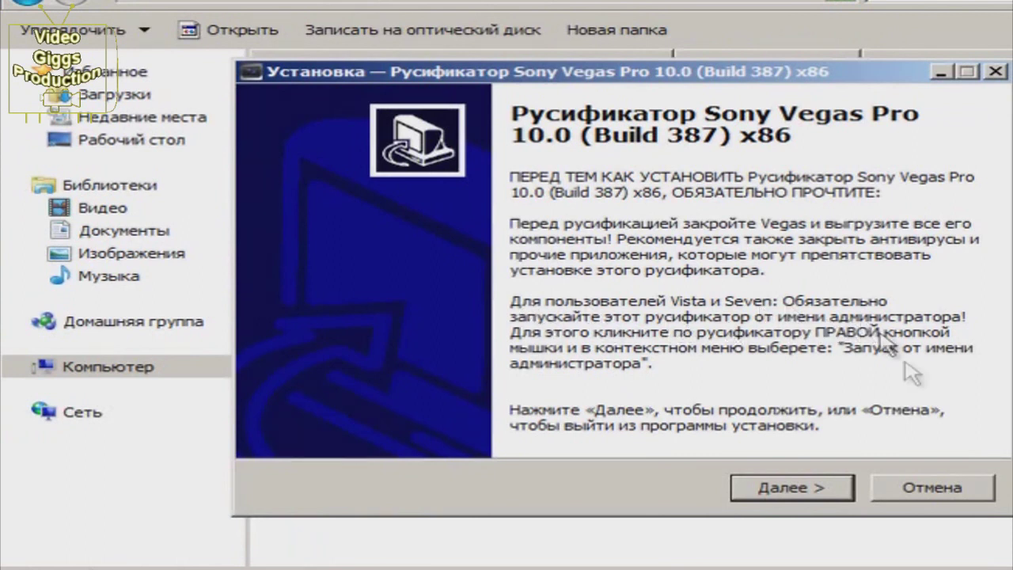
pyautogui.click(924, 500)
pyautogui.click(722, 407)
# Run RUS as administrator and install the Russian localization into C:\Program Files\Sony\Vegas Pro 10.0.
pyautogui.rightClick(375, 100)
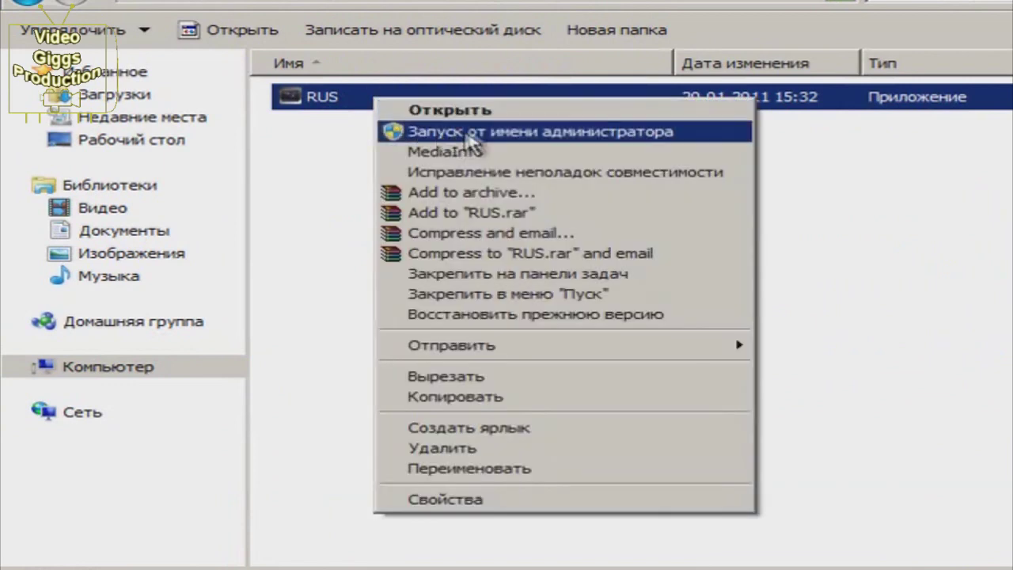
pyautogui.click(477, 133)
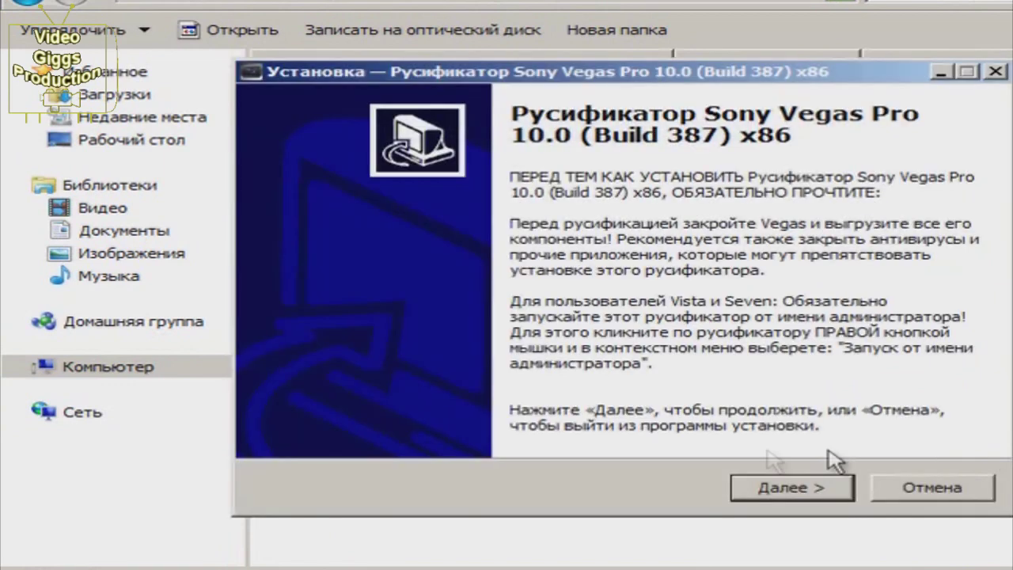
pyautogui.click(788, 492)
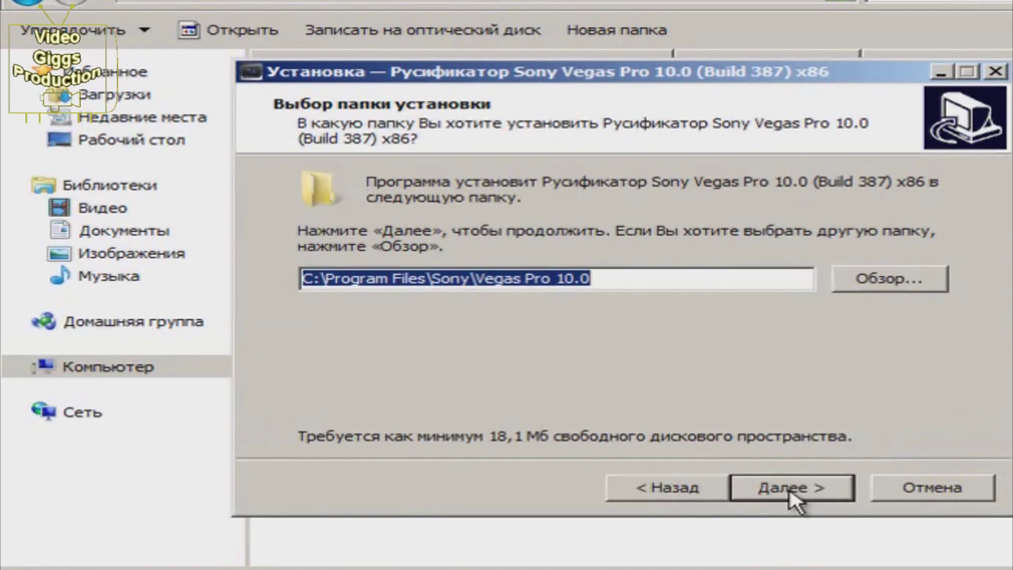
pyautogui.click(789, 491)
pyautogui.click(790, 490)
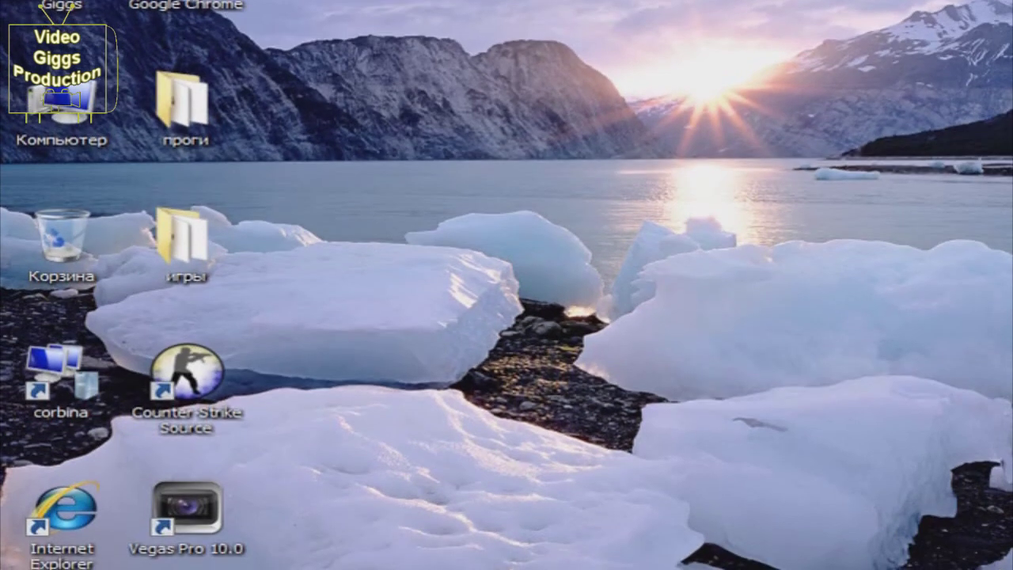
# Launch Vegas Pro 10.0 from its desktop shortcut and open the project's video properties.
pyautogui.doubleClick(215, 518)
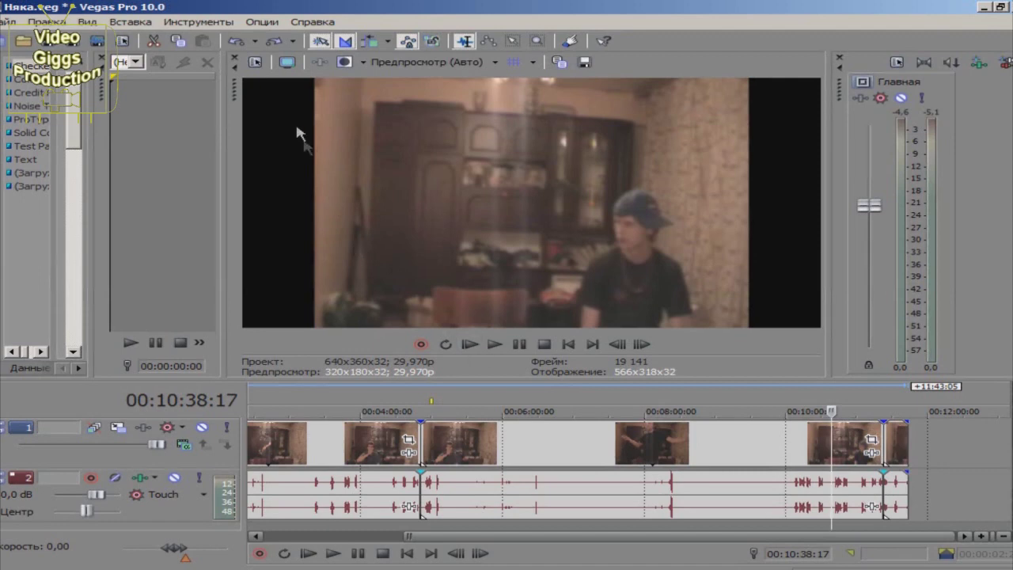
pyautogui.click(255, 67)
pyautogui.moveTo(459, 44); pyautogui.dragTo(159, 85)
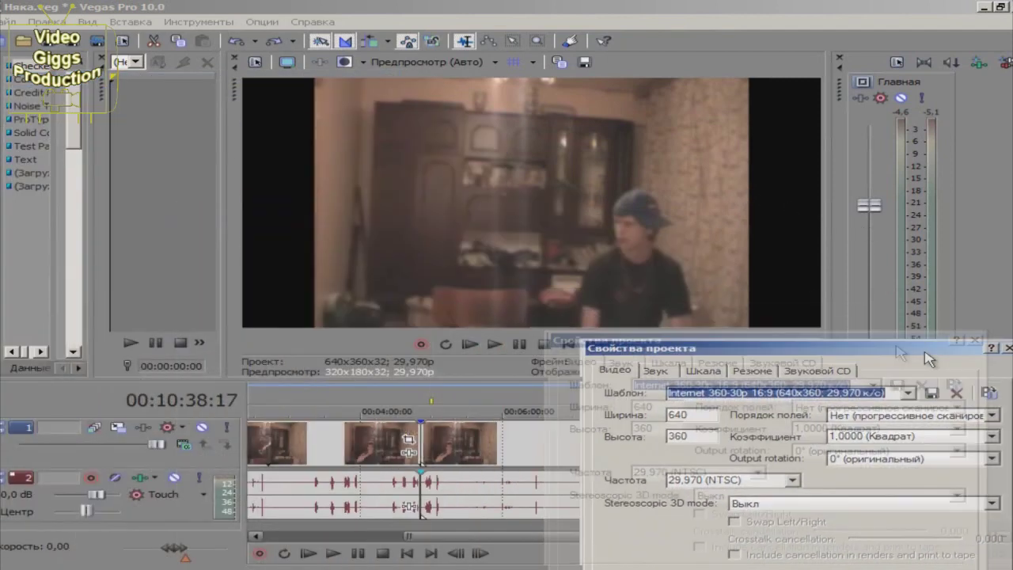
pyautogui.moveTo(928, 357); pyautogui.dragTo(405, 63)
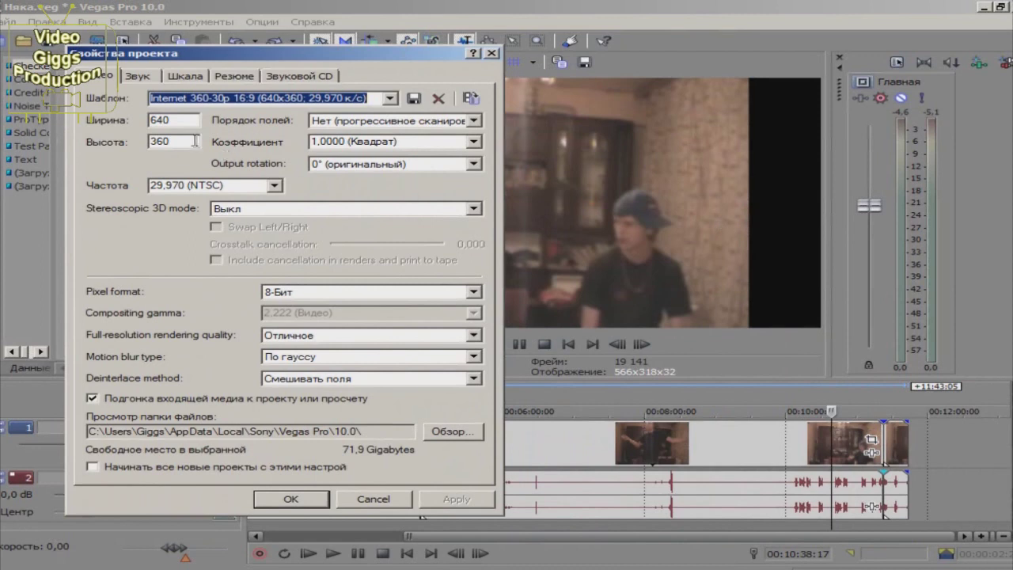
# Set the project's frame width to 900 and height to 600 and apply the change.
pyautogui.click(174, 119)
pyautogui.moveTo(184, 119); pyautogui.dragTo(122, 127)
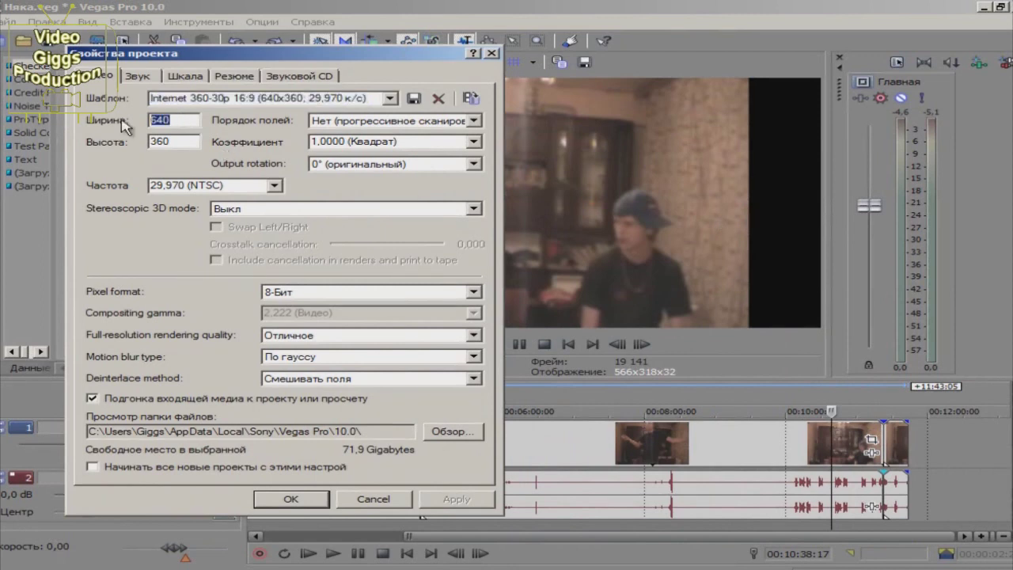
pyautogui.press('BackSpace')
pyautogui.write('900')
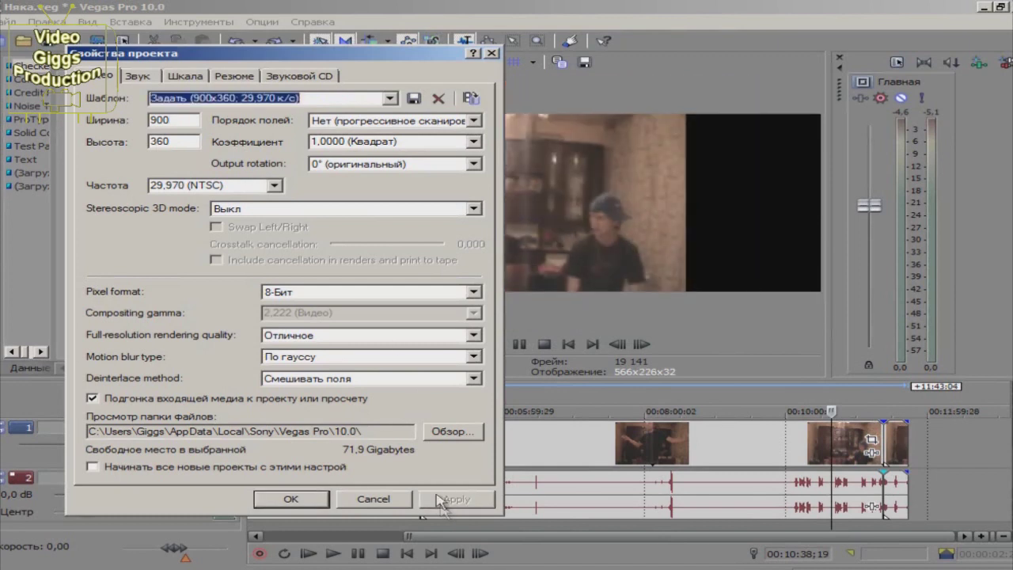
pyautogui.doubleClick(174, 141)
pyautogui.press('BackSpace')
pyautogui.write('600')
pyautogui.click(438, 500)
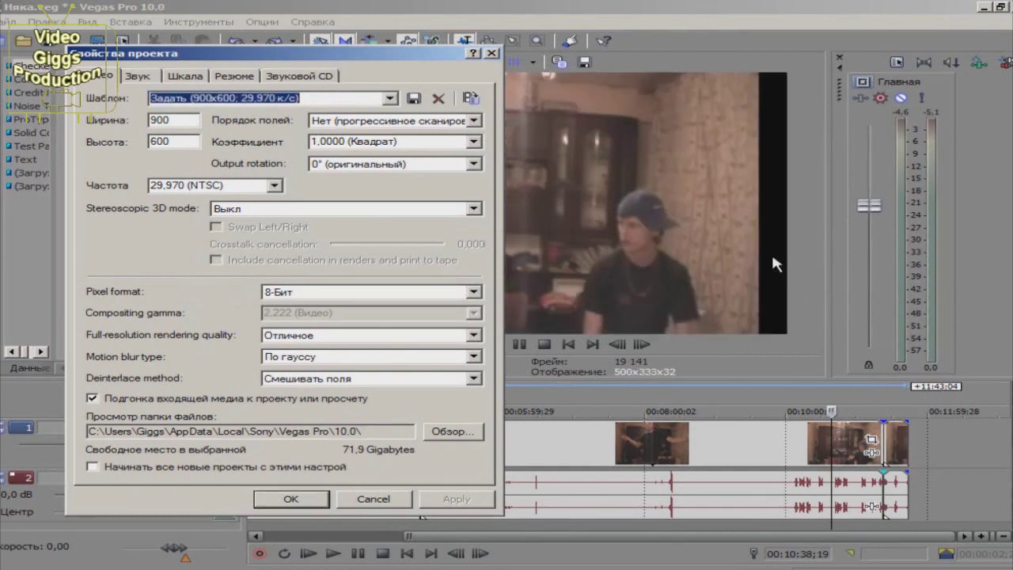
# Apply the Custom (1280x940; 25,000 fps) template to the project video.
pyautogui.click(390, 98)
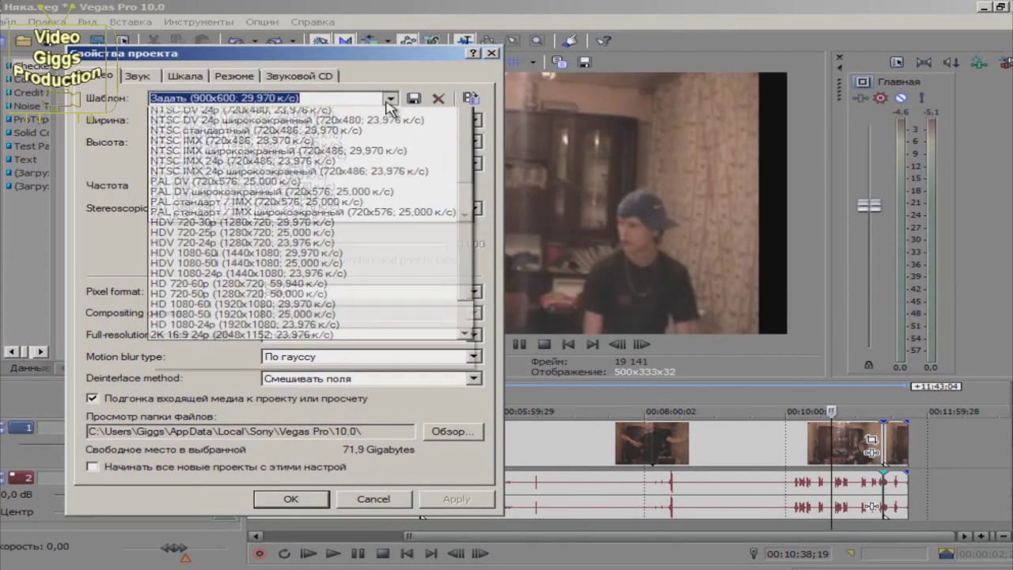
pyautogui.scroll(-5, 257, 463)
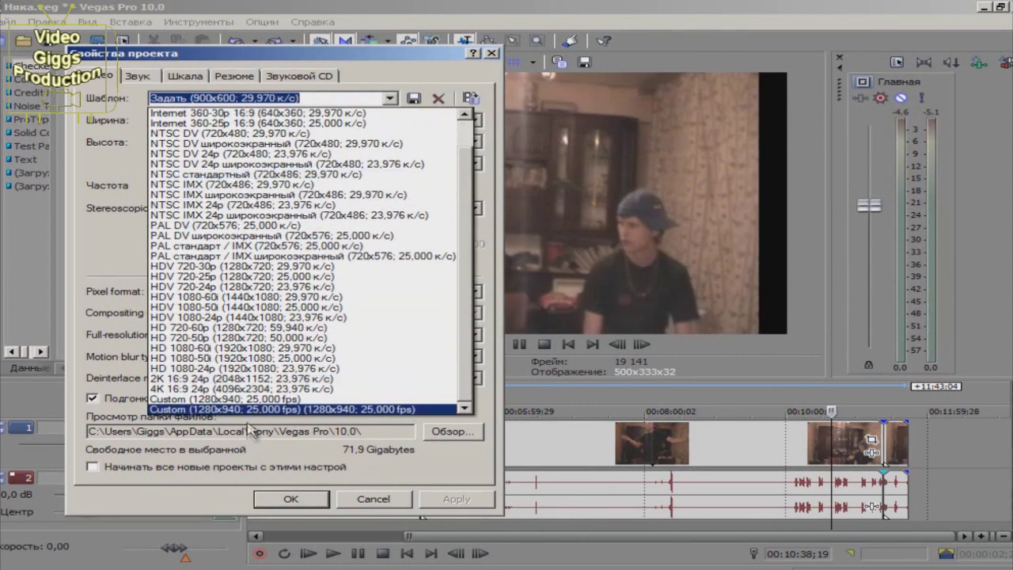
pyautogui.click(249, 409)
pyautogui.click(457, 499)
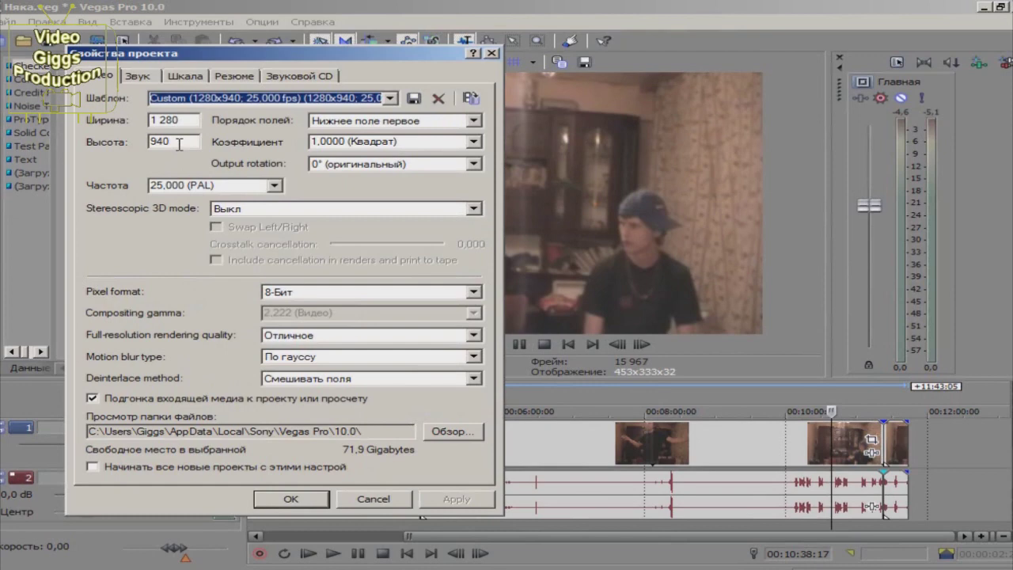
pyautogui.moveTo(318, 53); pyautogui.dragTo(284, 117)
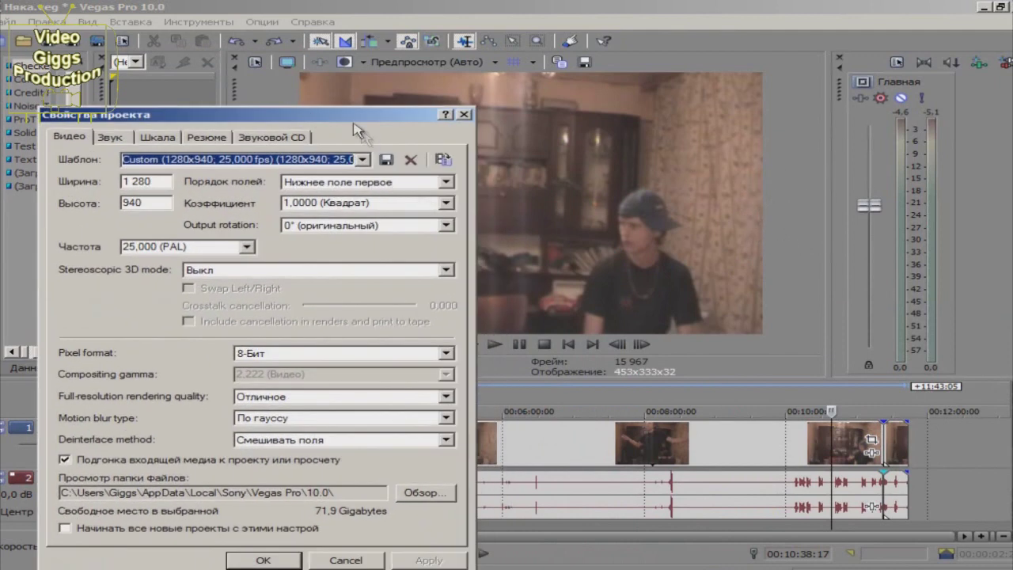
pyautogui.moveTo(354, 119); pyautogui.dragTo(379, 55)
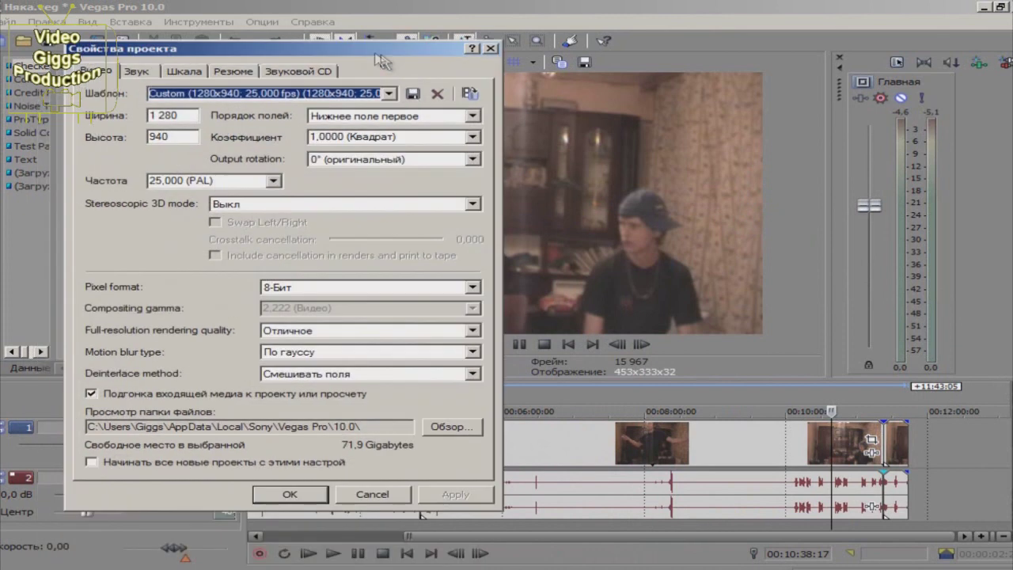
# Try the HDV 720-30p (1280x720; 29,970) template on the project video.
pyautogui.click(389, 93)
pyautogui.scroll(-1, 467, 214)
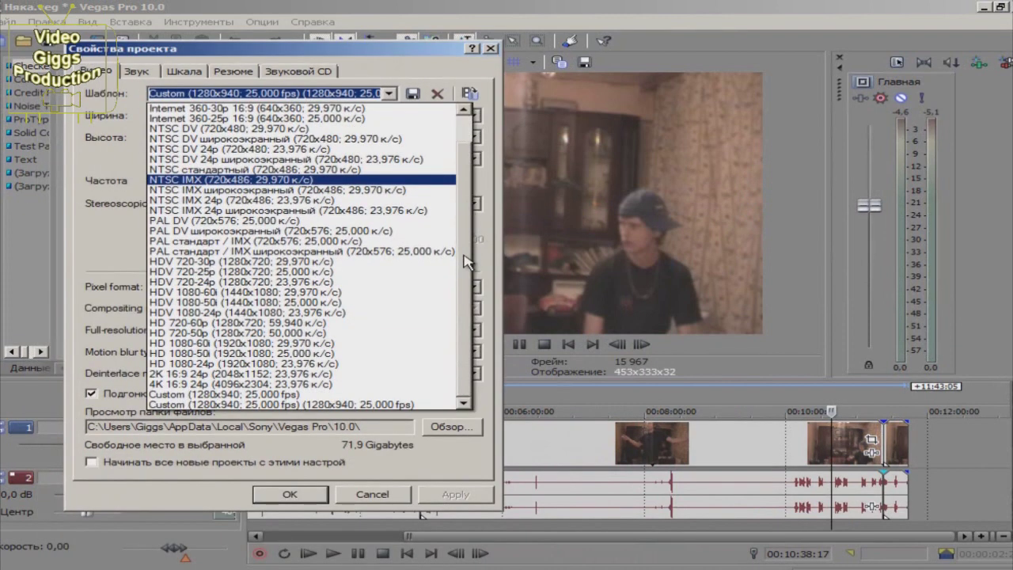
pyautogui.click(206, 261)
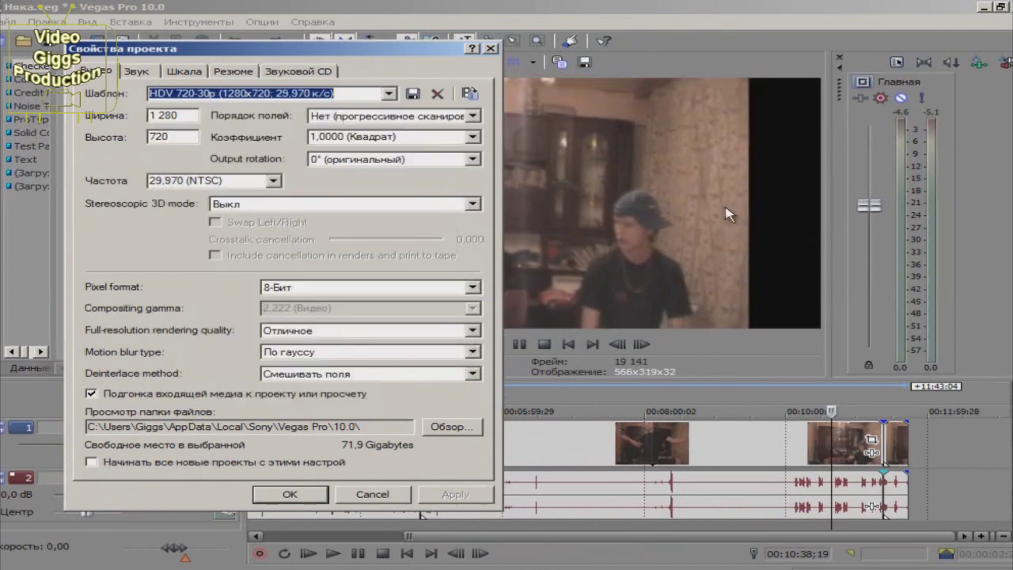
# Switch the project back to the Custom (1280x940; 25,000 fps) template and apply it.
pyautogui.click(391, 95)
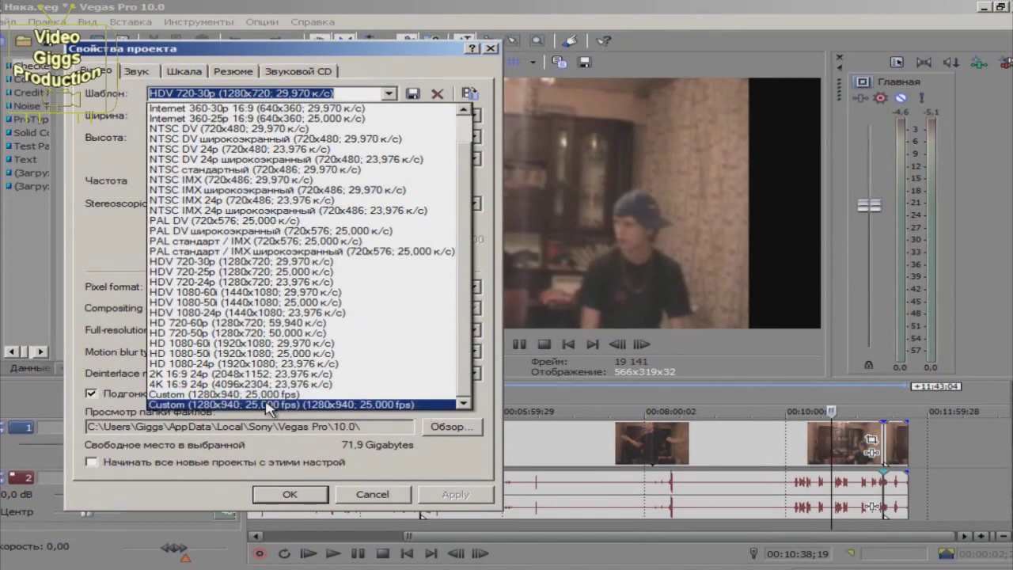
pyautogui.click(383, 402)
pyautogui.click(455, 496)
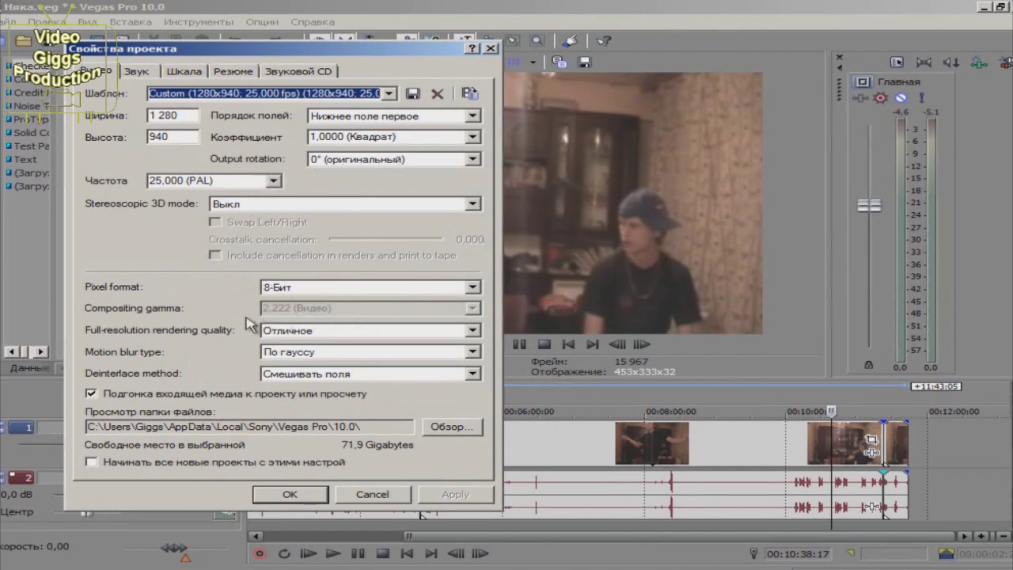
# Set the project's full-resolution rendering quality to Отличное and apply the change.
pyautogui.click(294, 332)
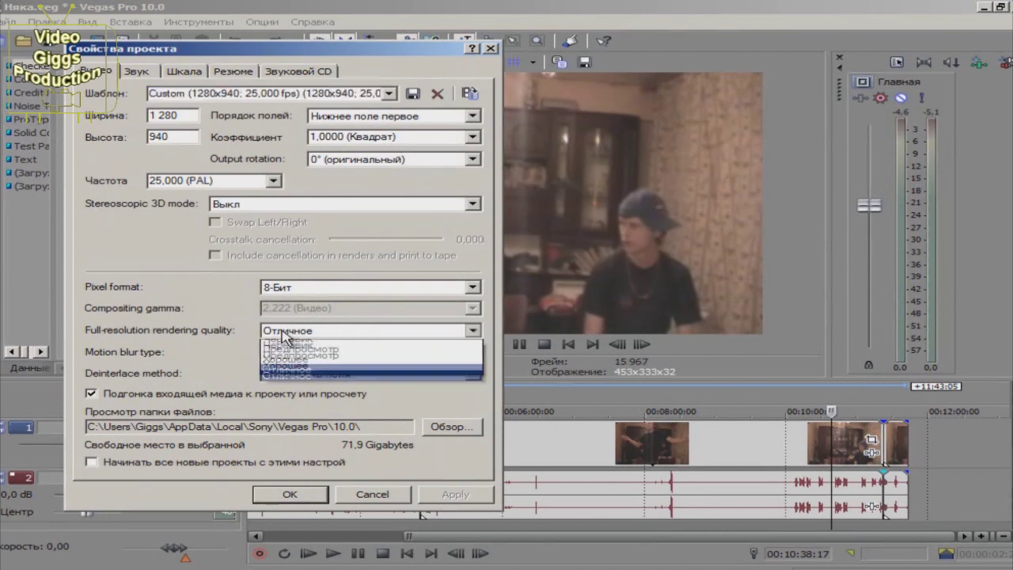
pyautogui.click(301, 372)
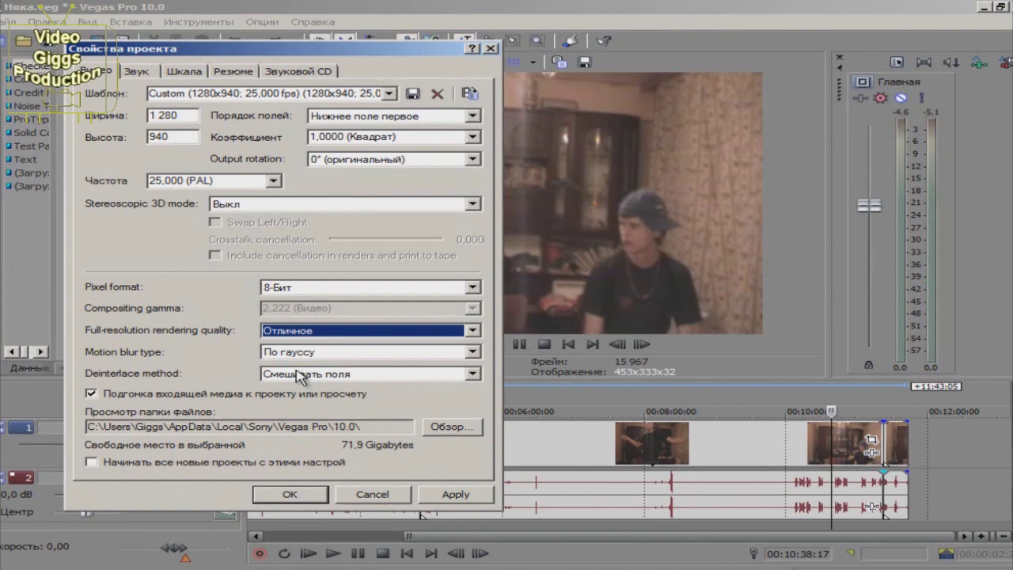
pyautogui.click(453, 494)
# Set the project audio's resample and stretch quality to Отличное.
pyautogui.click(150, 71)
pyautogui.click(471, 181)
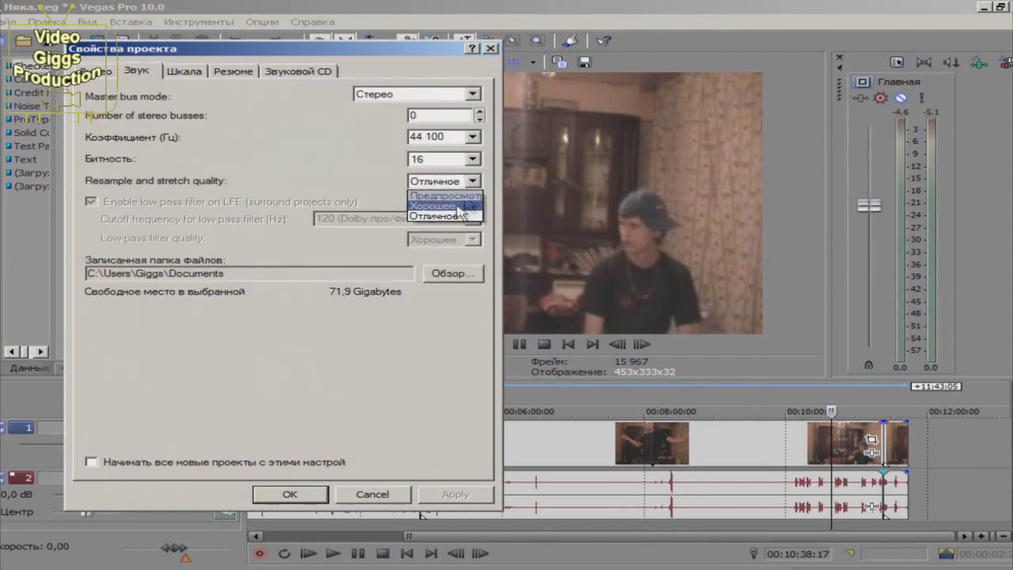
pyautogui.click(441, 216)
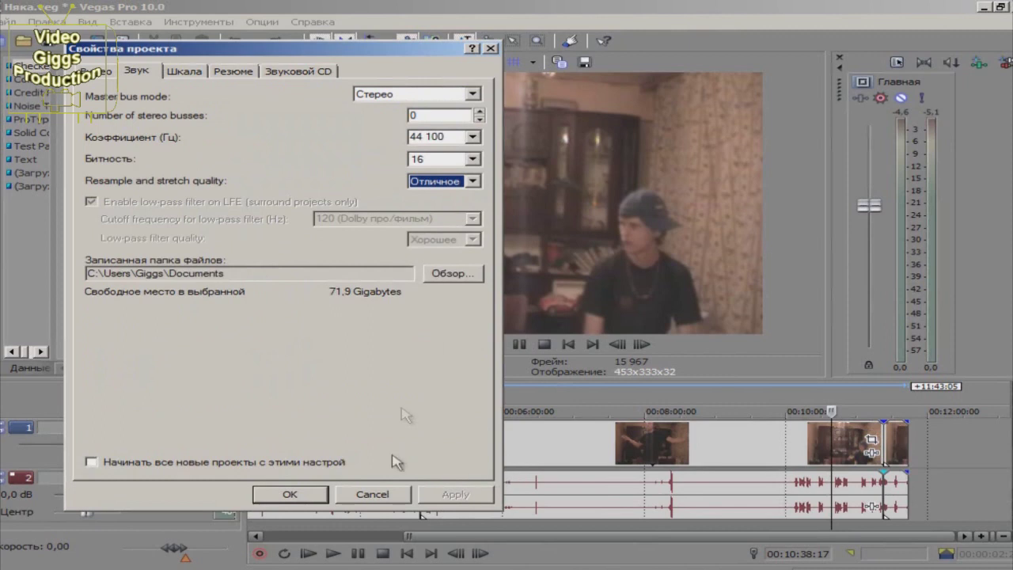
# Look through the project's ruler, summary and audio CD properties, and return to the video properties.
pyautogui.click(184, 76)
pyautogui.click(228, 79)
pyautogui.click(281, 77)
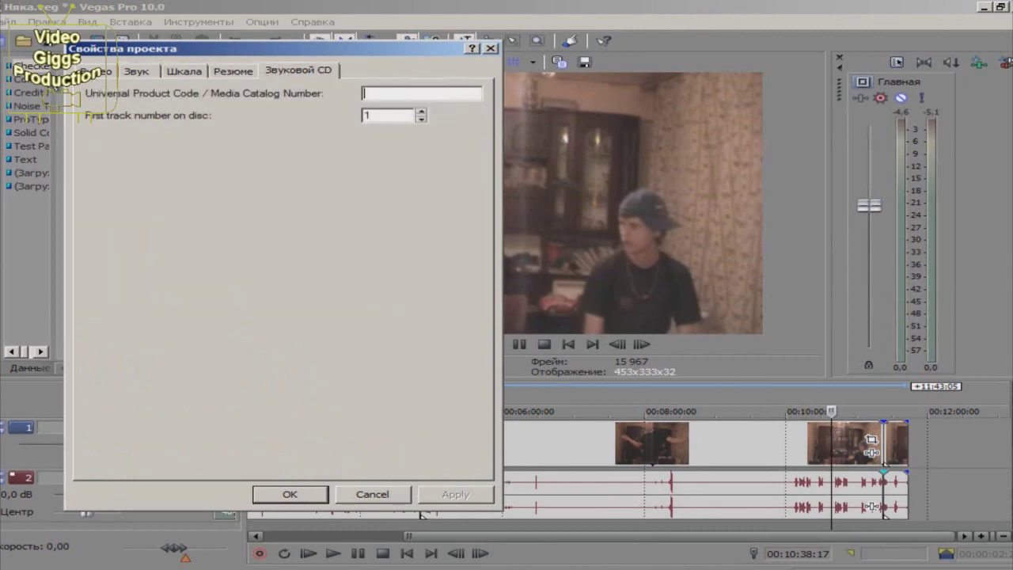
pyautogui.click(97, 71)
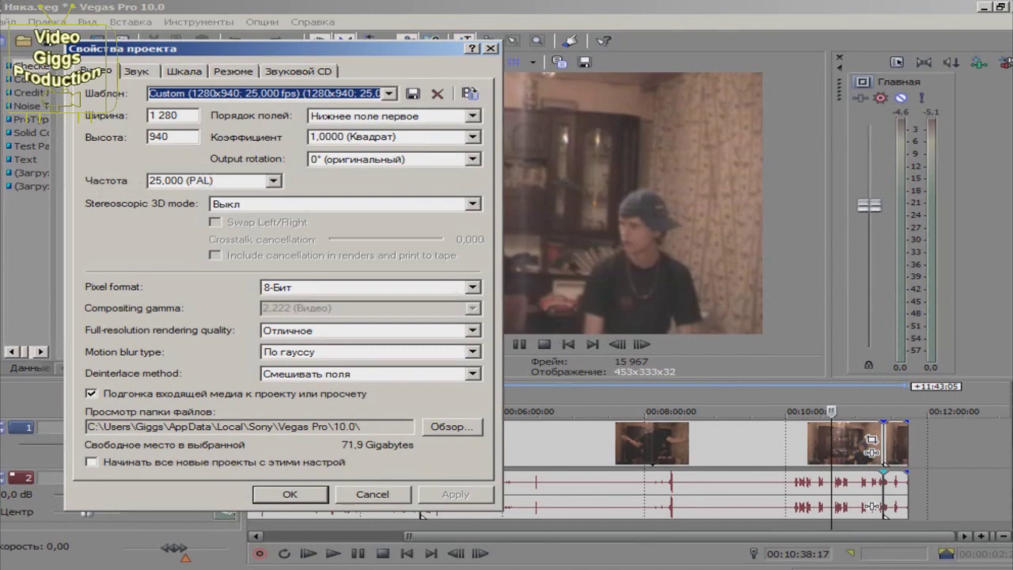
pyautogui.hotkey('alt', 'Tab')
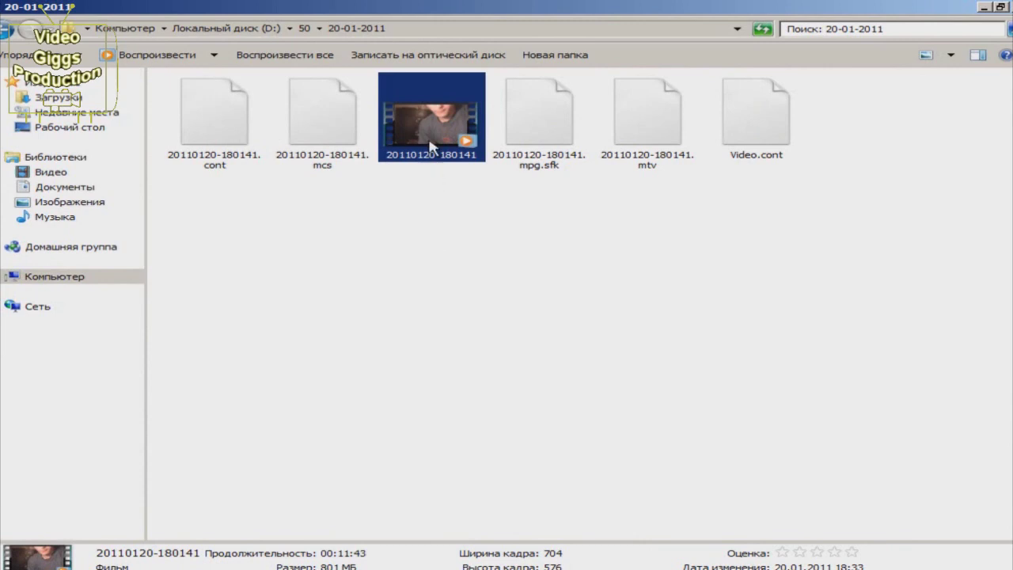
pyautogui.rightClick(431, 140)
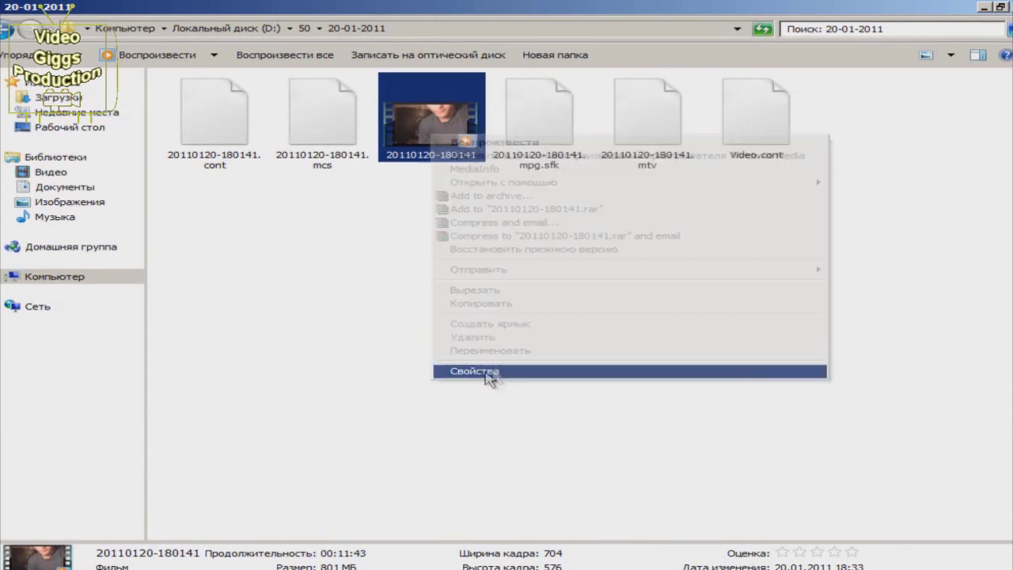
pyautogui.click(487, 370)
pyautogui.click(601, 167)
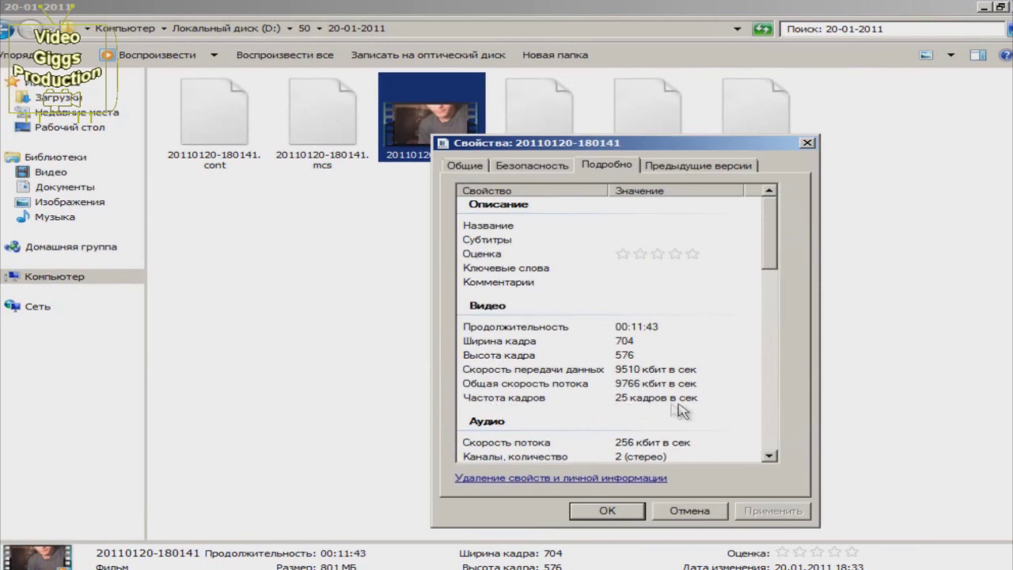
pyautogui.click(607, 510)
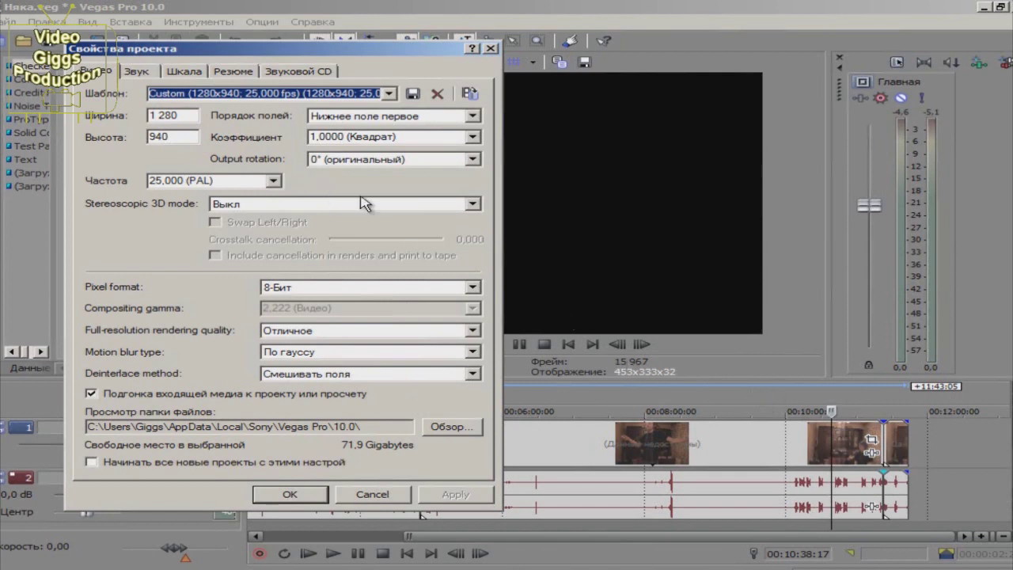
pyautogui.click(303, 500)
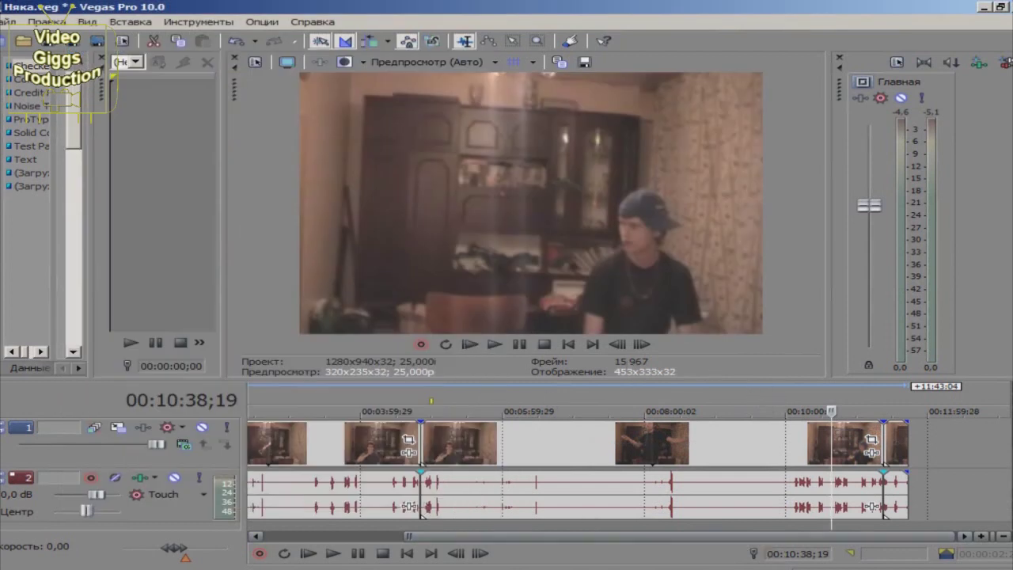
# Show the whole project on the timeline and preview the frame at 00:11:00;12.
pyautogui.click(524, 407)
pyautogui.moveTo(514, 402); pyautogui.dragTo(533, 406)
pyautogui.click(948, 404)
pyautogui.click(941, 404)
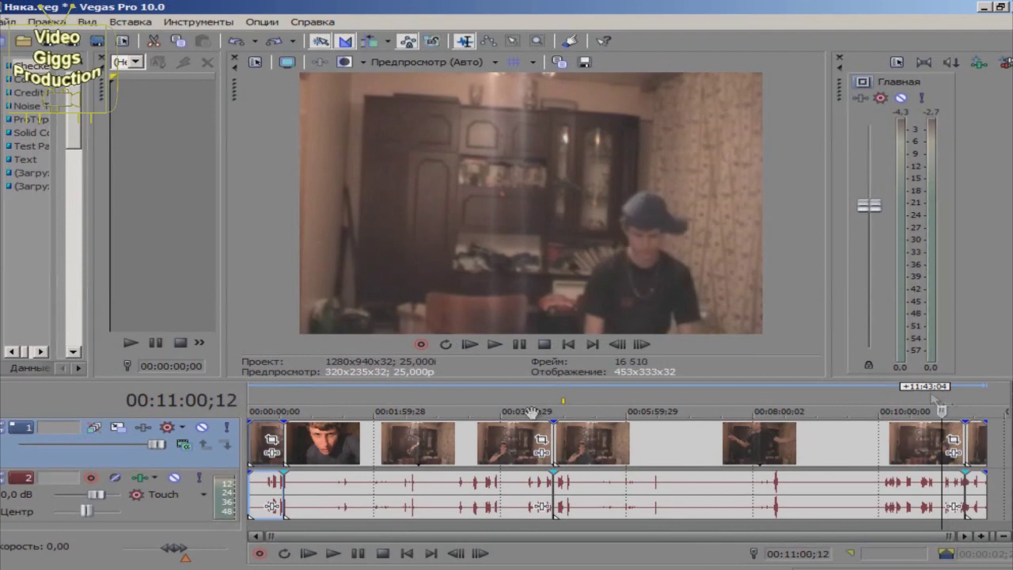
# Play the video briefly from the cut between the first and second fragments, and stop playback.
pyautogui.click(284, 402)
pyautogui.click(334, 553)
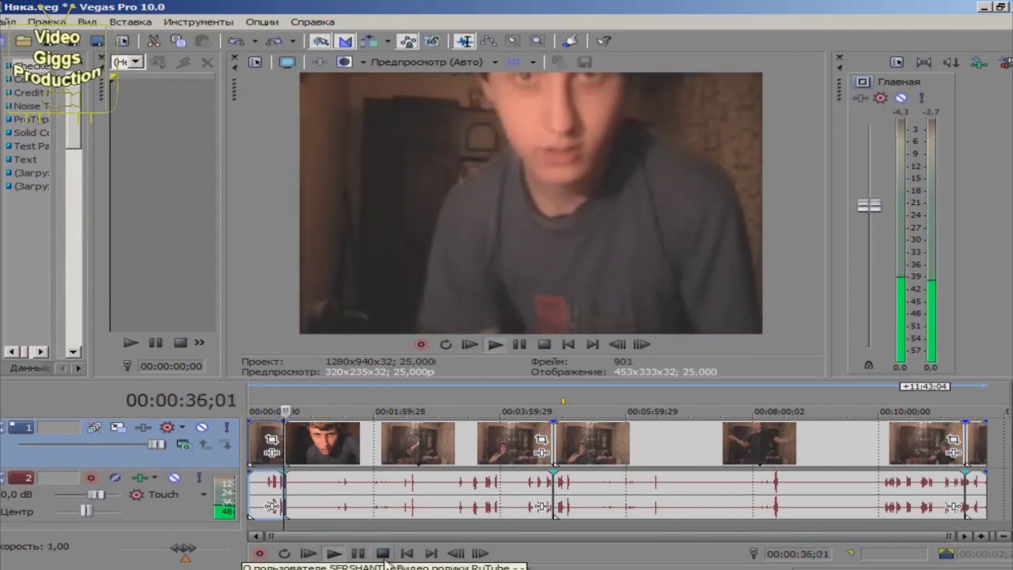
pyautogui.click(382, 553)
# Compare the preview frames near the end of the second fragment with those around 00:11:00 in the third.
pyautogui.click(526, 405)
pyautogui.click(935, 408)
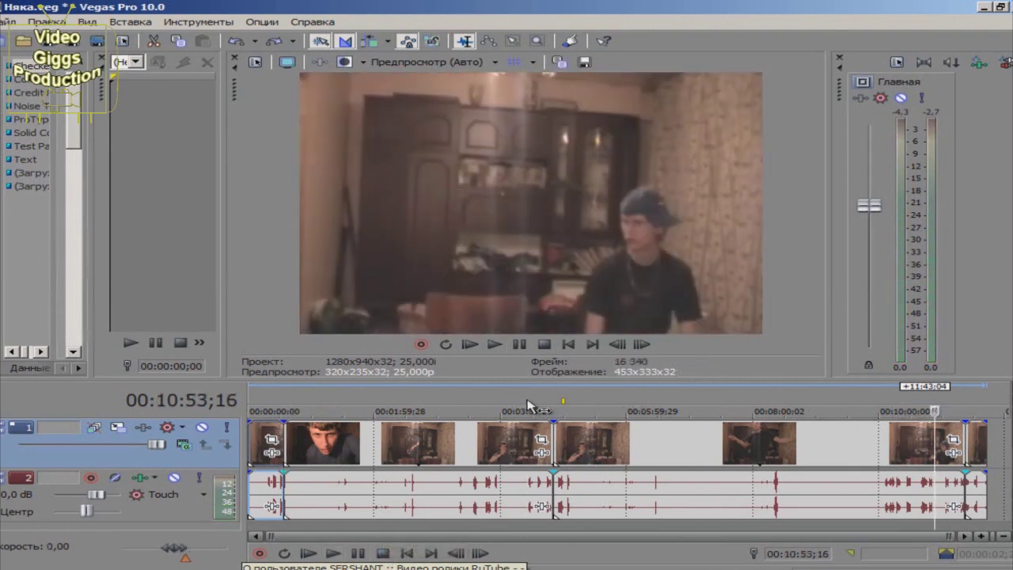
pyautogui.click(527, 405)
pyautogui.click(939, 406)
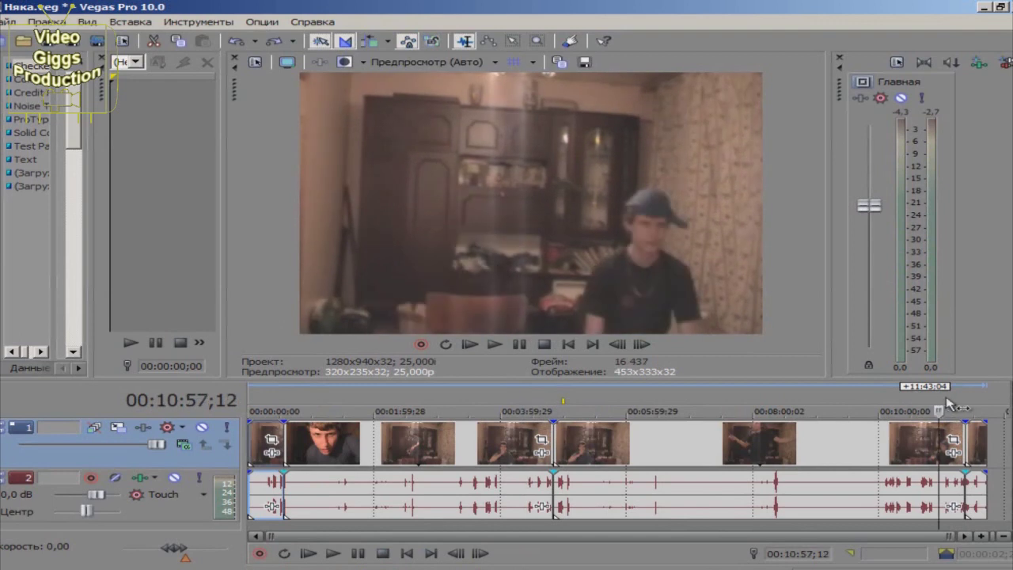
pyautogui.click(526, 406)
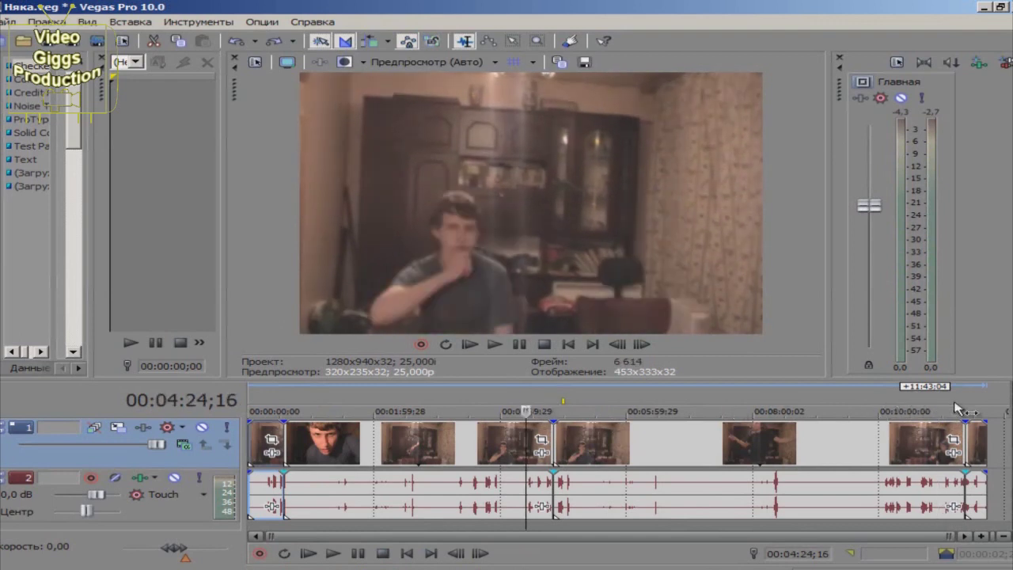
pyautogui.click(956, 408)
pyautogui.click(536, 406)
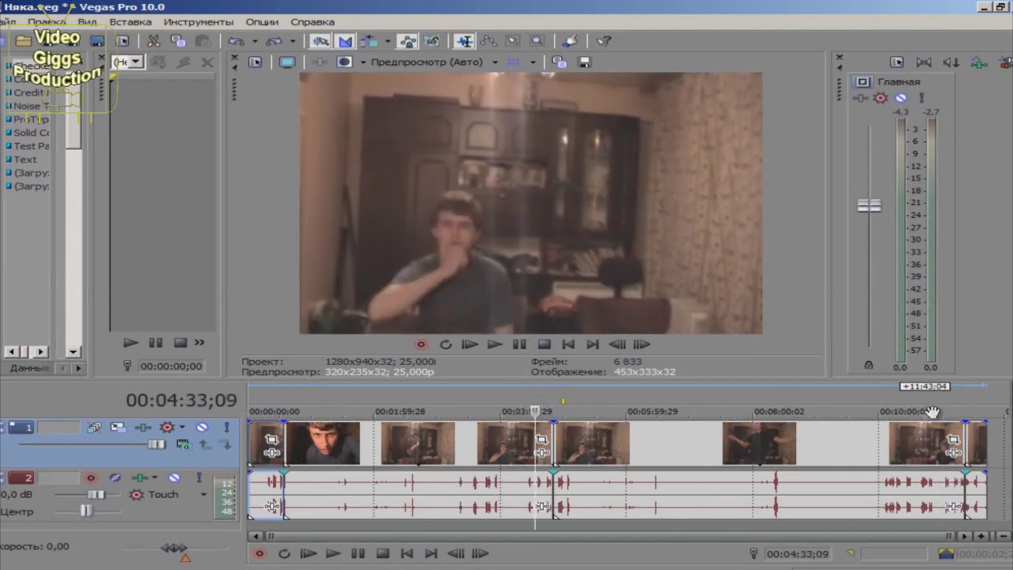
pyautogui.click(945, 408)
pyautogui.click(523, 406)
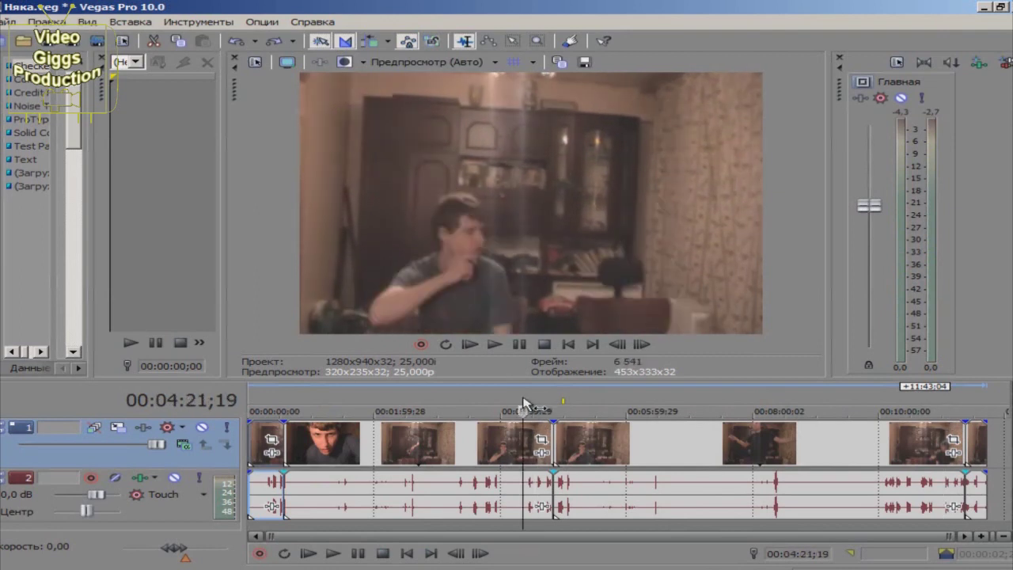
pyautogui.click(946, 408)
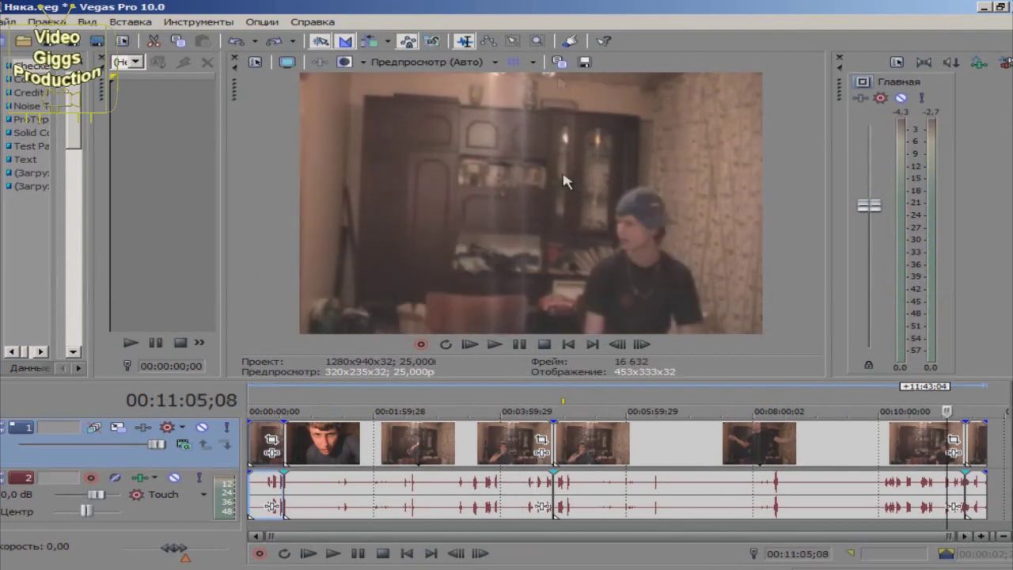
pyautogui.click(531, 399)
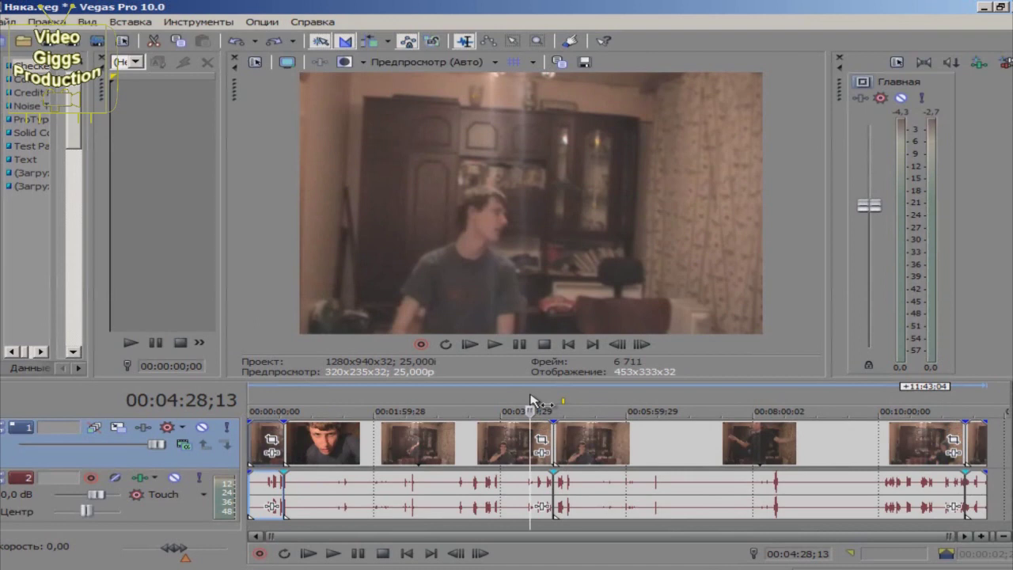
# View the pan/crop settings of the second video fragment and close them.
pyautogui.click(541, 440)
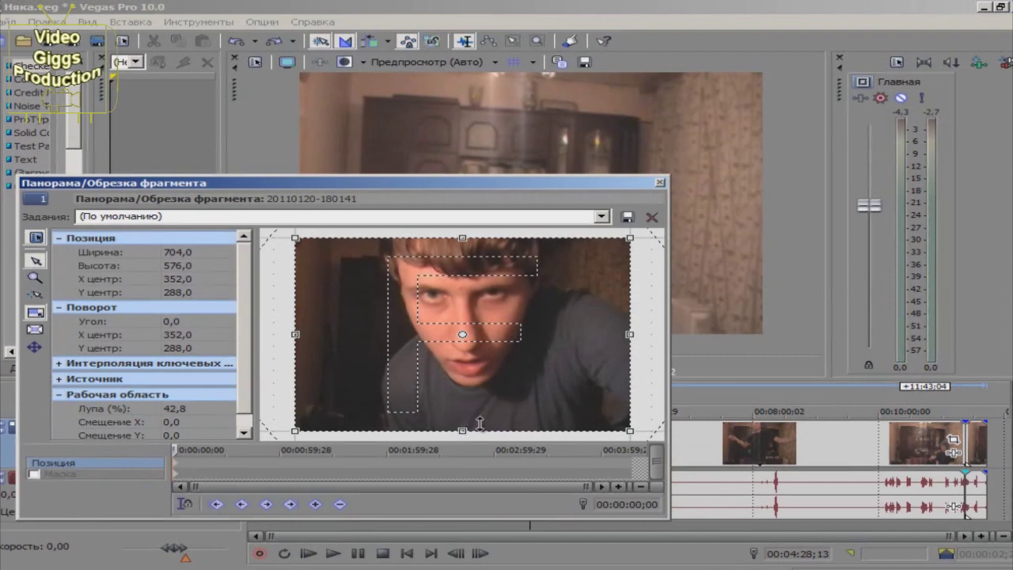
pyautogui.click(660, 182)
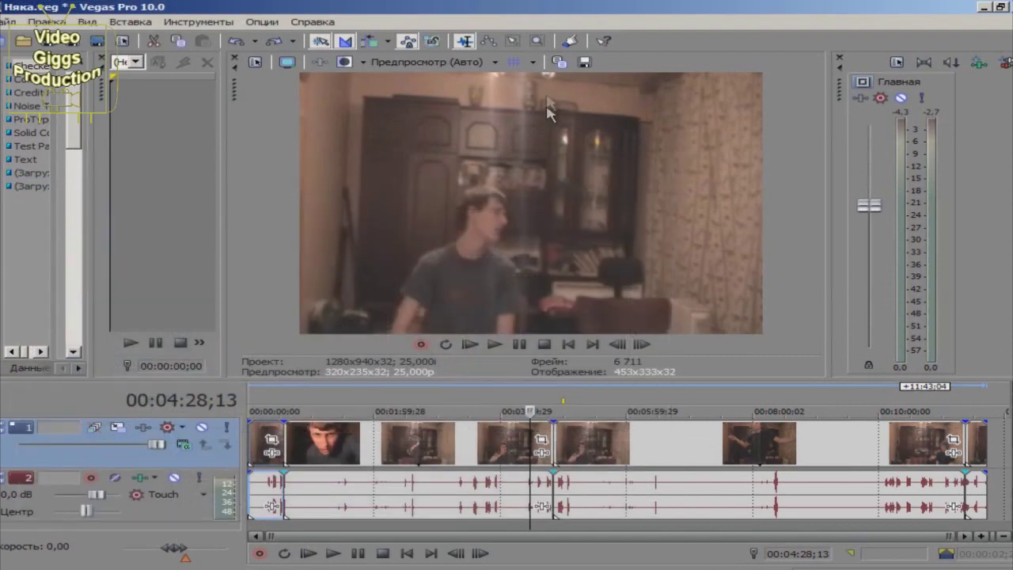
# Compare the frames around 00:11:00 with those near 00:04:30 again, finishing at 00:04:30;11.
pyautogui.click(940, 410)
pyautogui.click(530, 411)
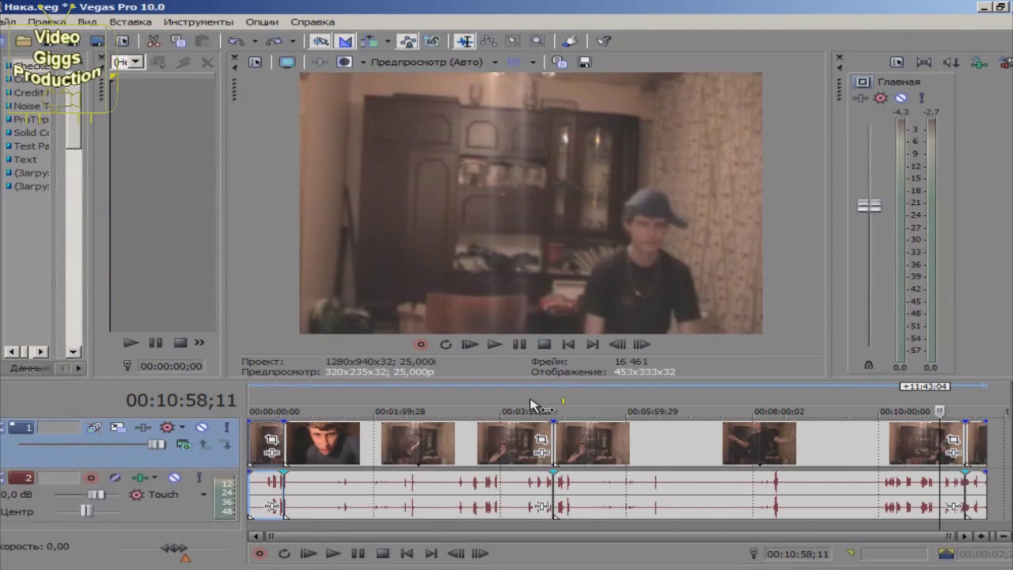
pyautogui.click(940, 410)
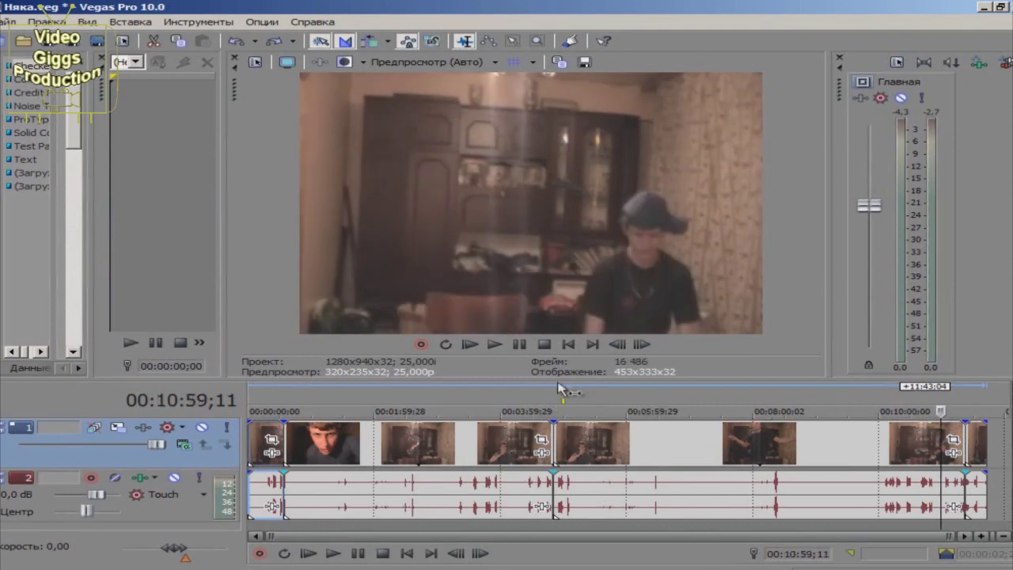
pyautogui.click(530, 411)
pyautogui.click(942, 409)
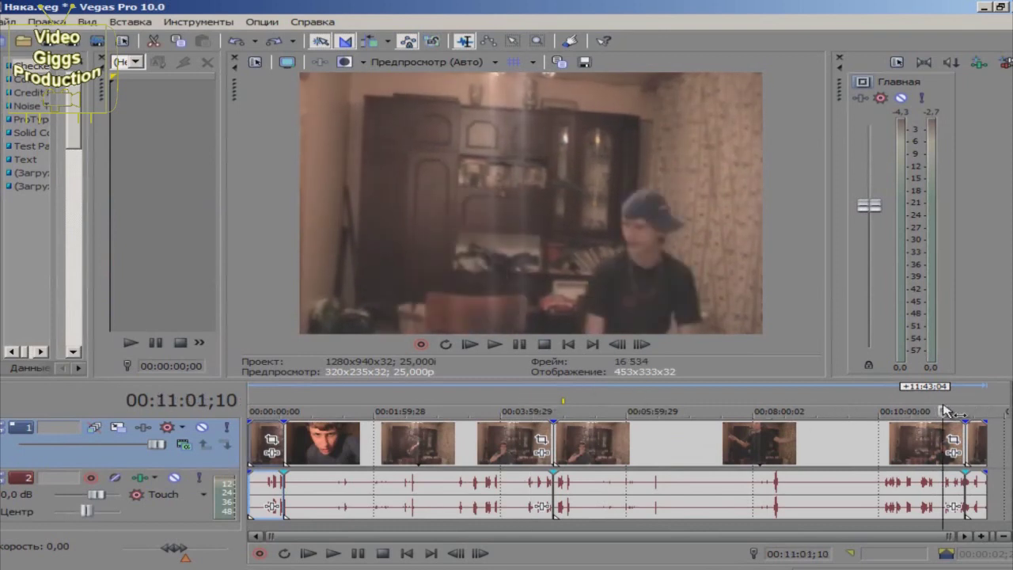
pyautogui.click(530, 411)
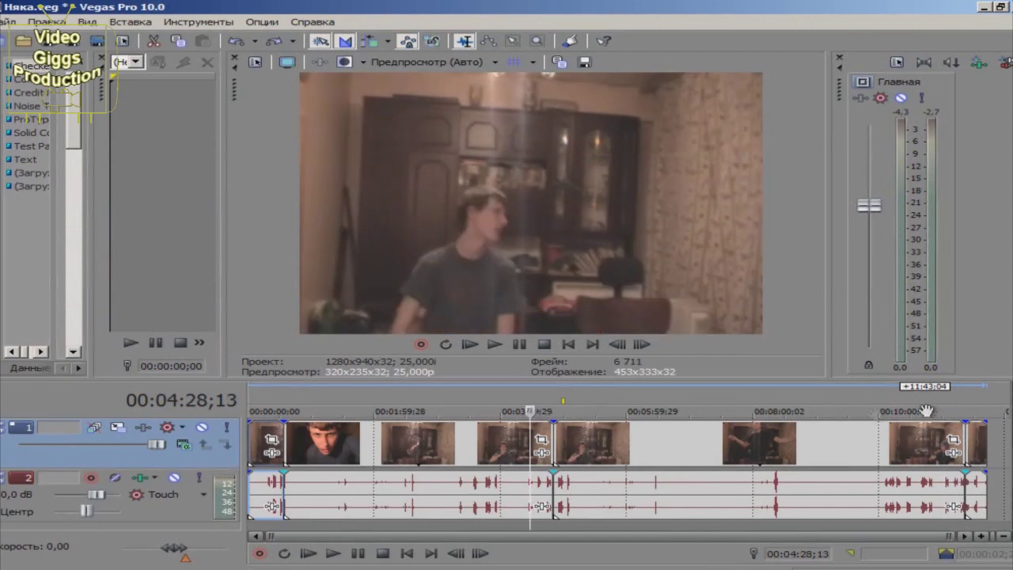
pyautogui.click(948, 411)
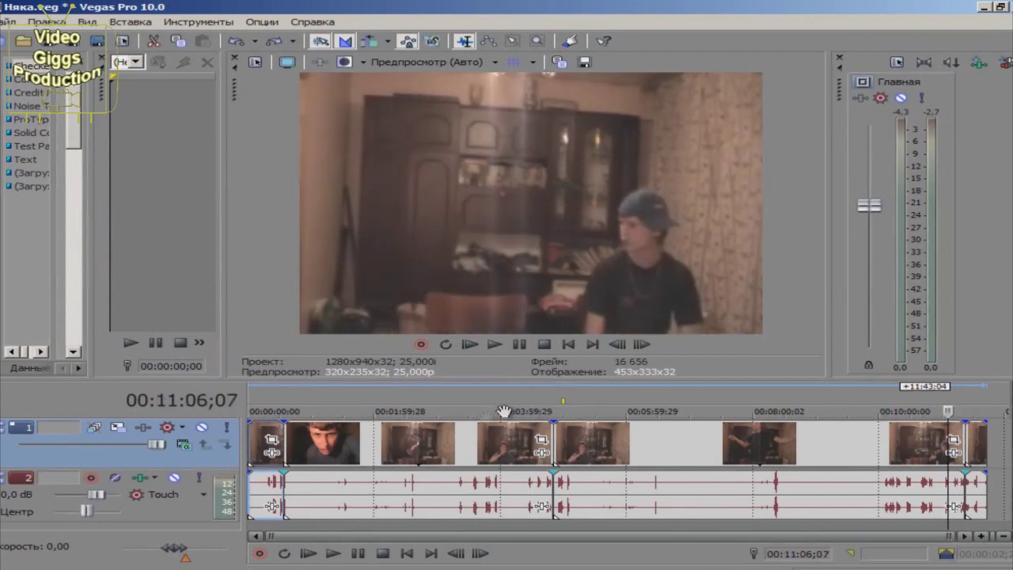
pyautogui.click(532, 404)
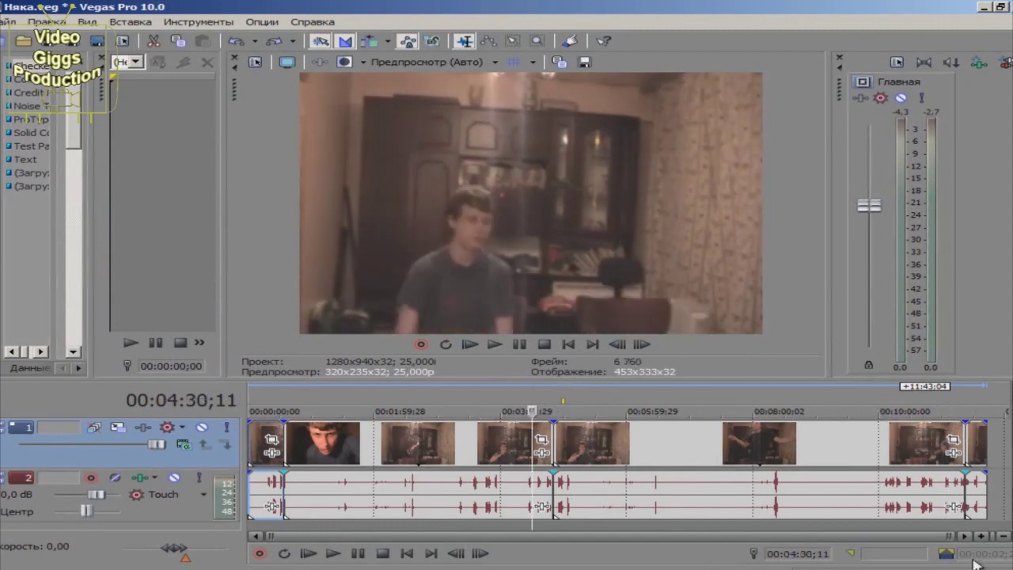
pyautogui.click(942, 405)
pyautogui.click(531, 403)
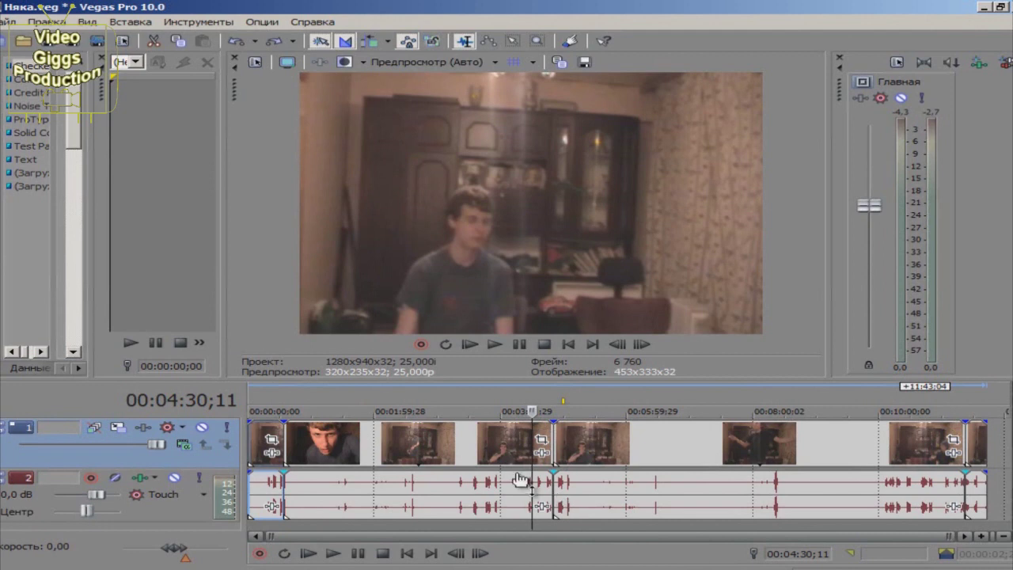
# Split the second video fragment and its audio at 00:02:56;19.
pyautogui.scroll(1, 546, 410)
pyautogui.scroll(1, 552, 411)
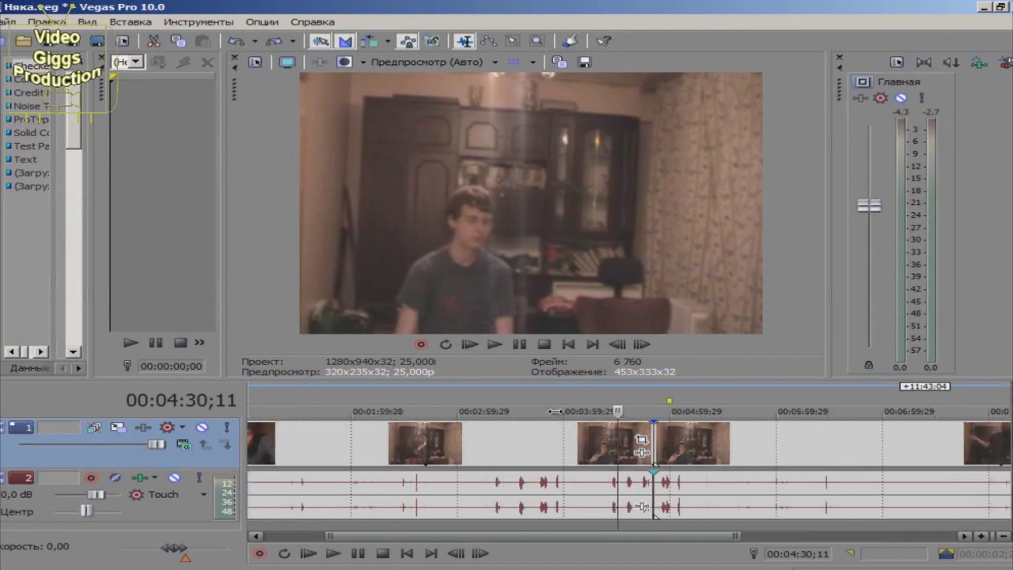
pyautogui.scroll(-2, 616, 409)
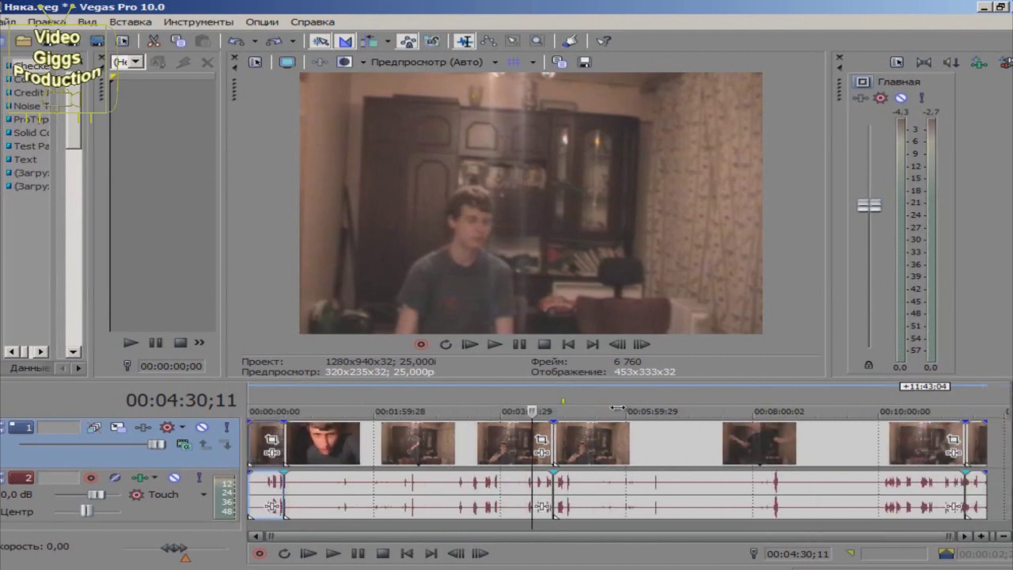
pyautogui.click(434, 405)
pyautogui.scroll(1, 434, 401)
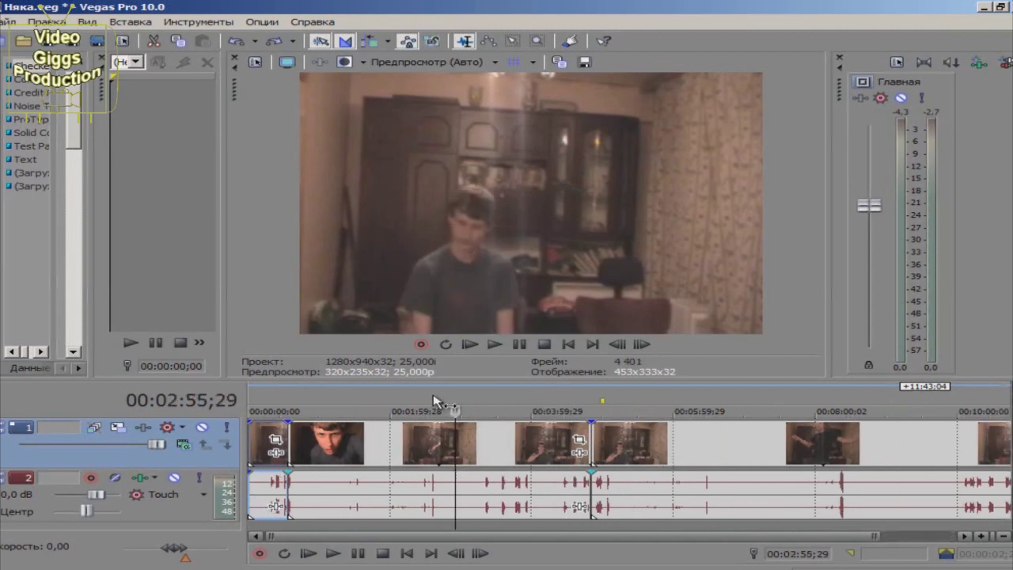
pyautogui.scroll(2, 433, 401)
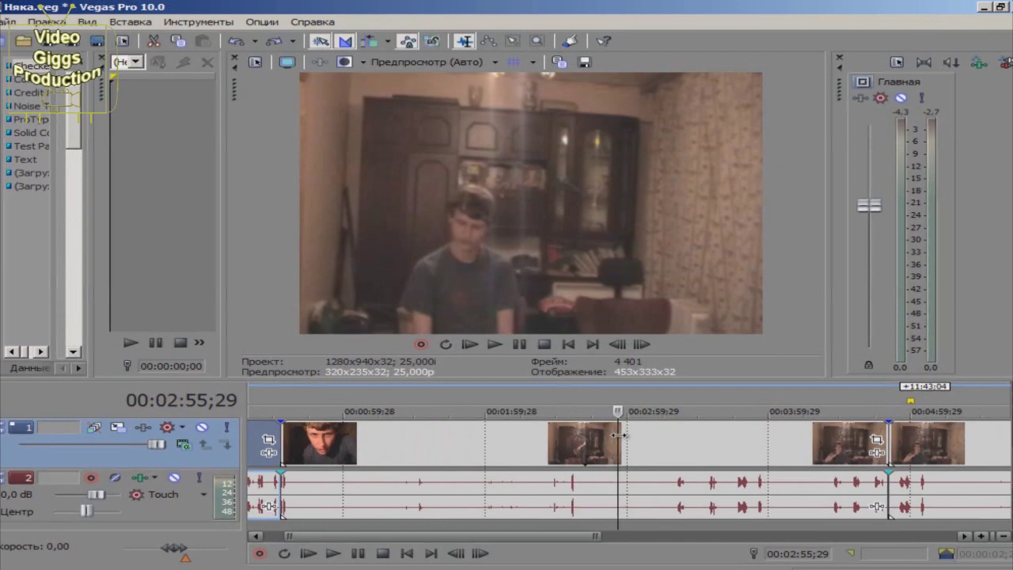
pyautogui.click(619, 435)
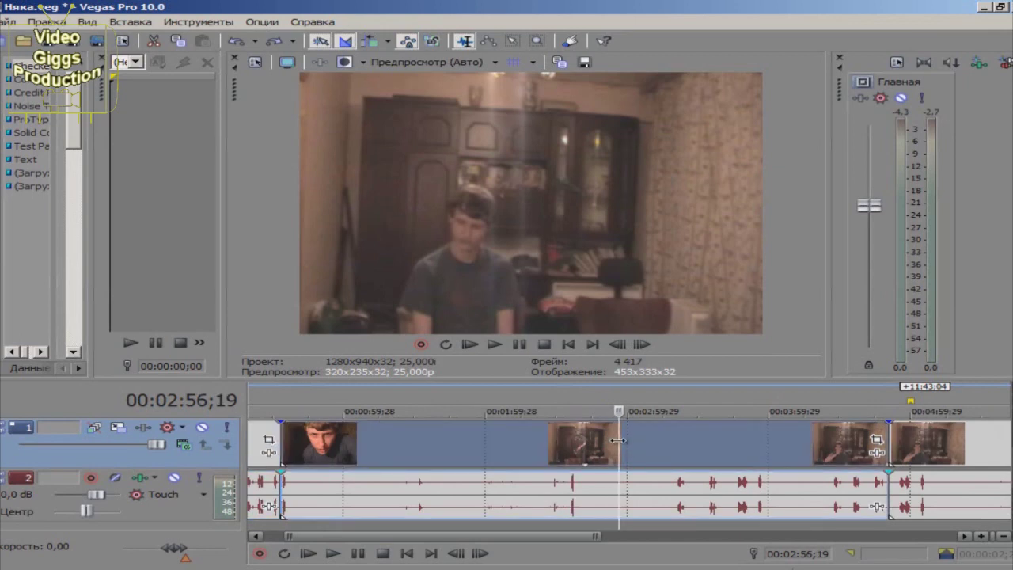
pyautogui.press('s')
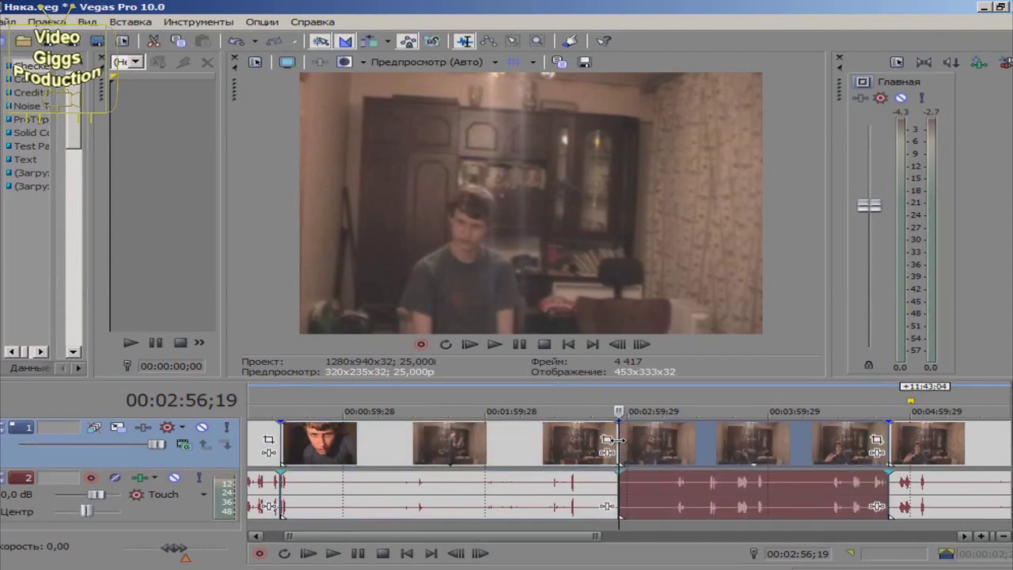
# View the pan/crop settings and available video effects for the fragment following the 00:02:56;19 split, closing both without changes.
pyautogui.scroll(3, 708, 451)
pyautogui.scroll(-3, 708, 452)
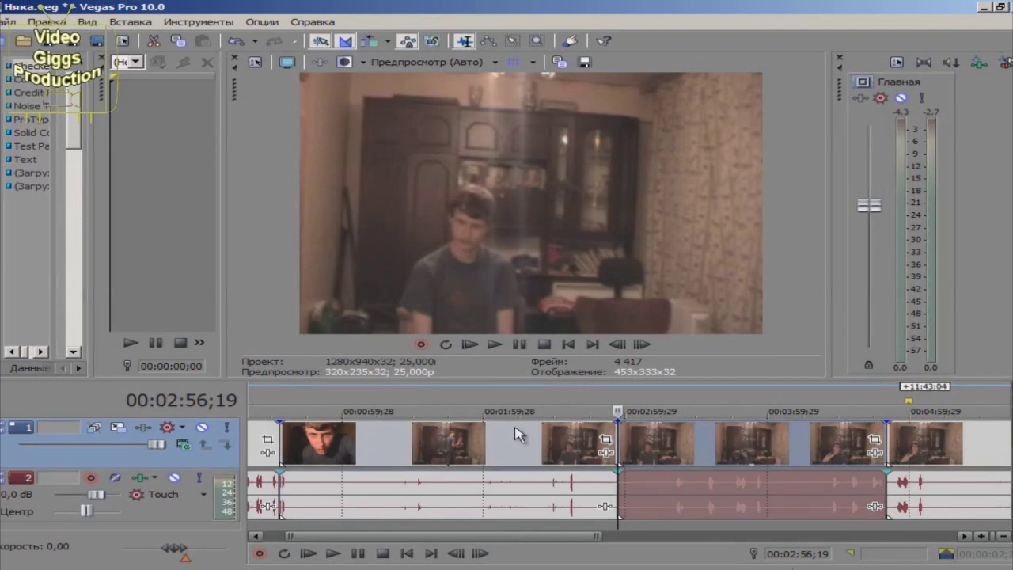
pyautogui.click(514, 444)
pyautogui.click(741, 405)
pyautogui.click(874, 440)
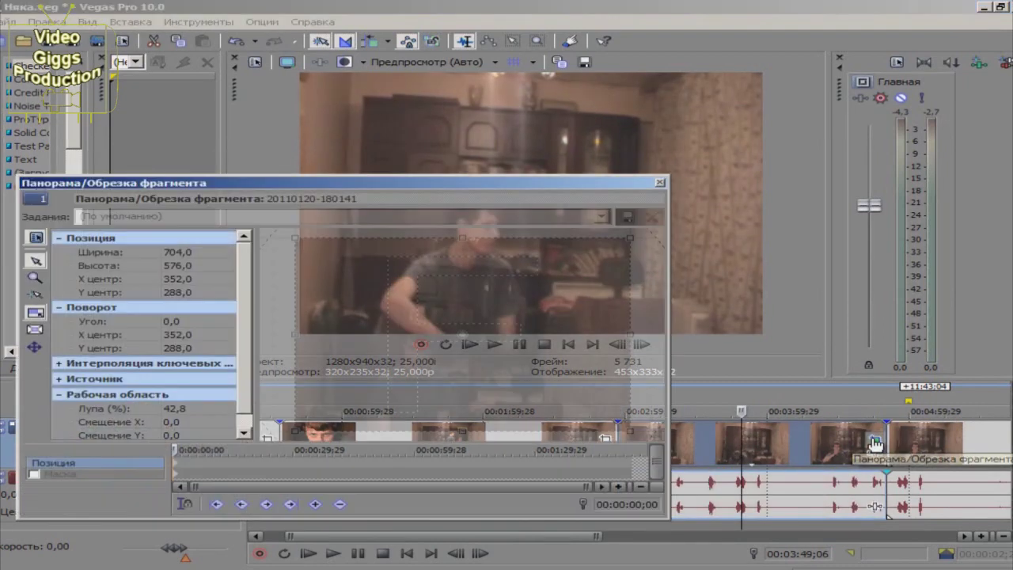
pyautogui.click(660, 183)
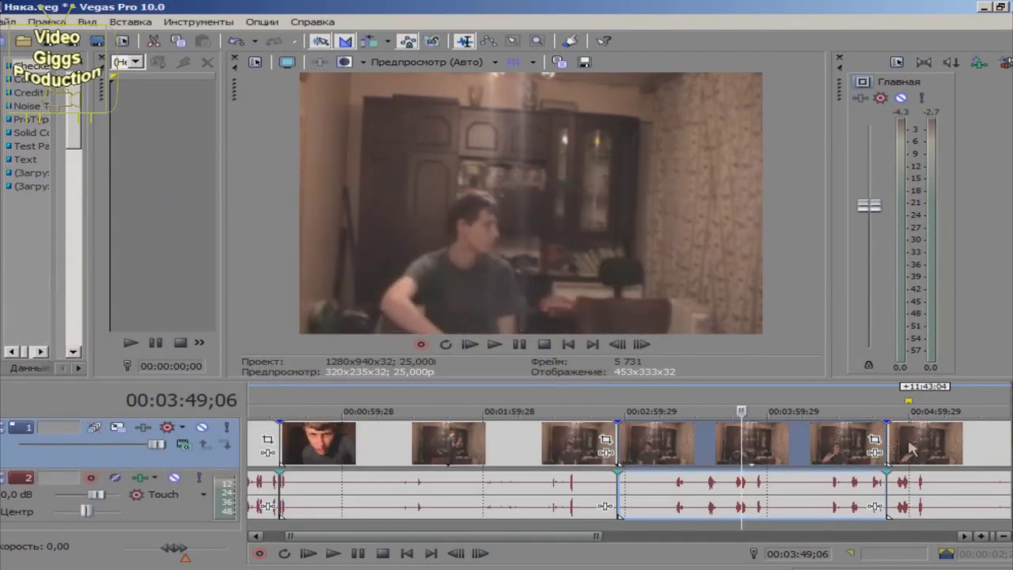
pyautogui.click(875, 452)
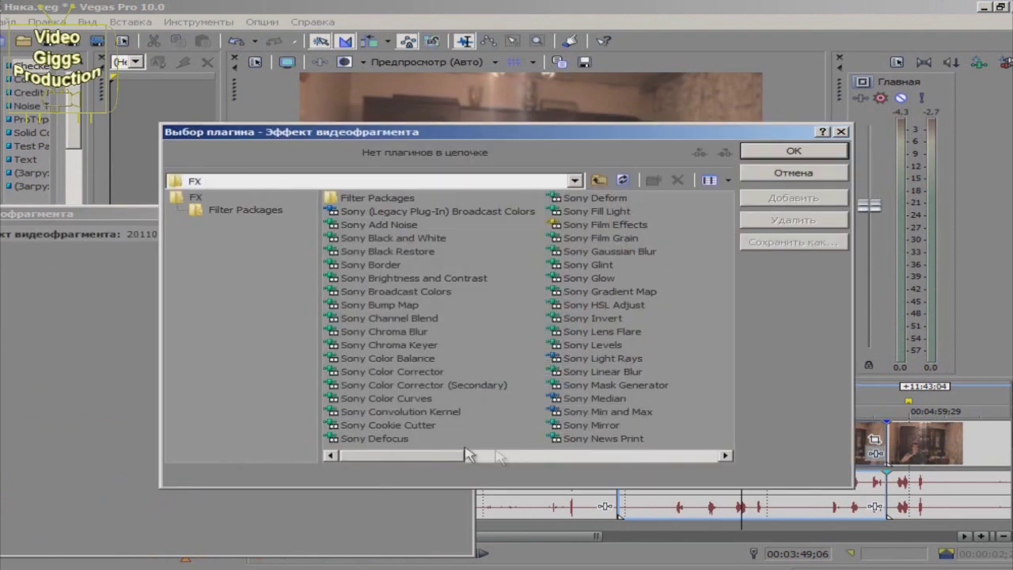
pyautogui.click(841, 131)
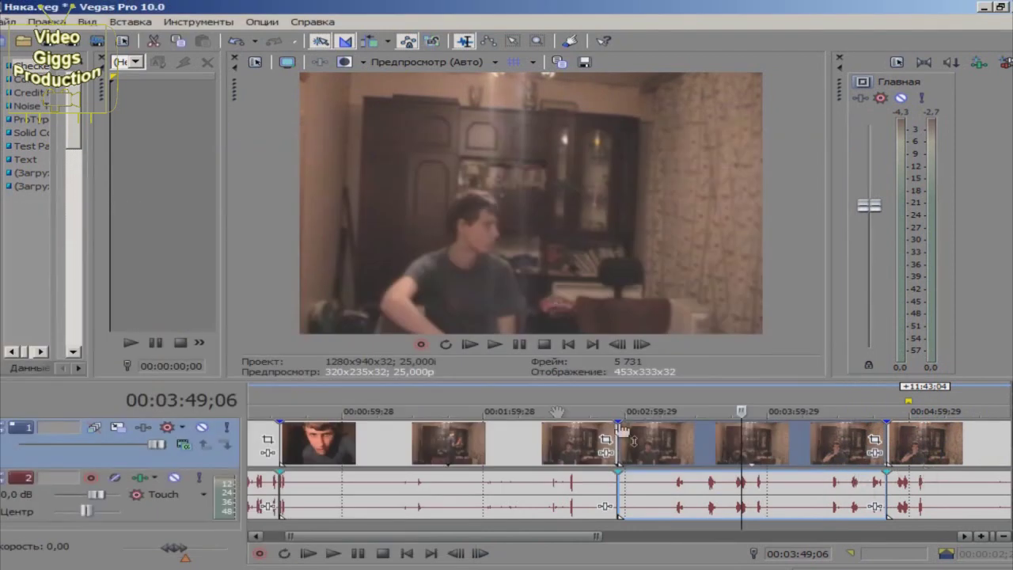
# Compare the frames on both sides of the 00:02:56;19 split and delete the part after it with its audio.
pyautogui.click(540, 405)
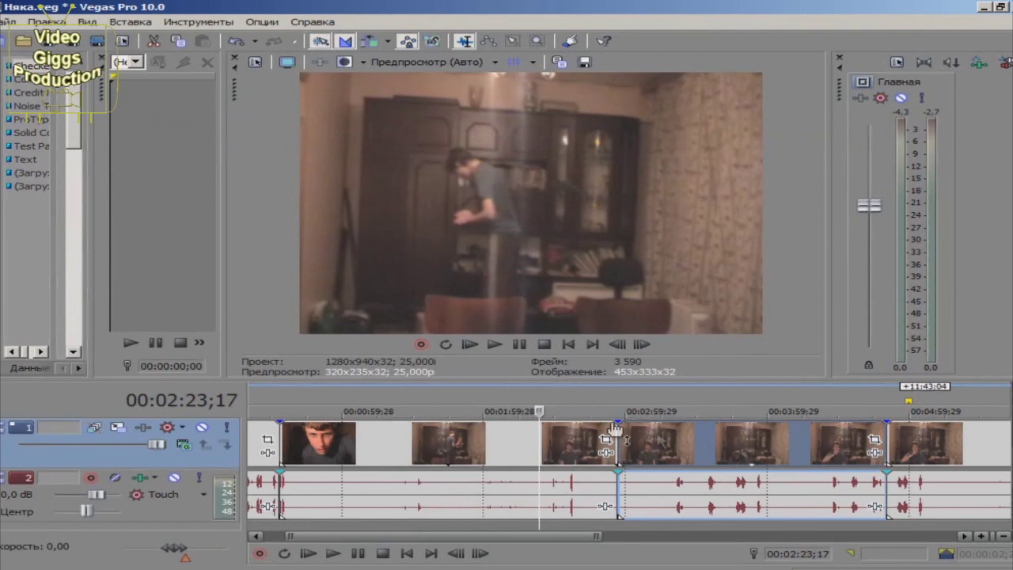
pyautogui.click(714, 434)
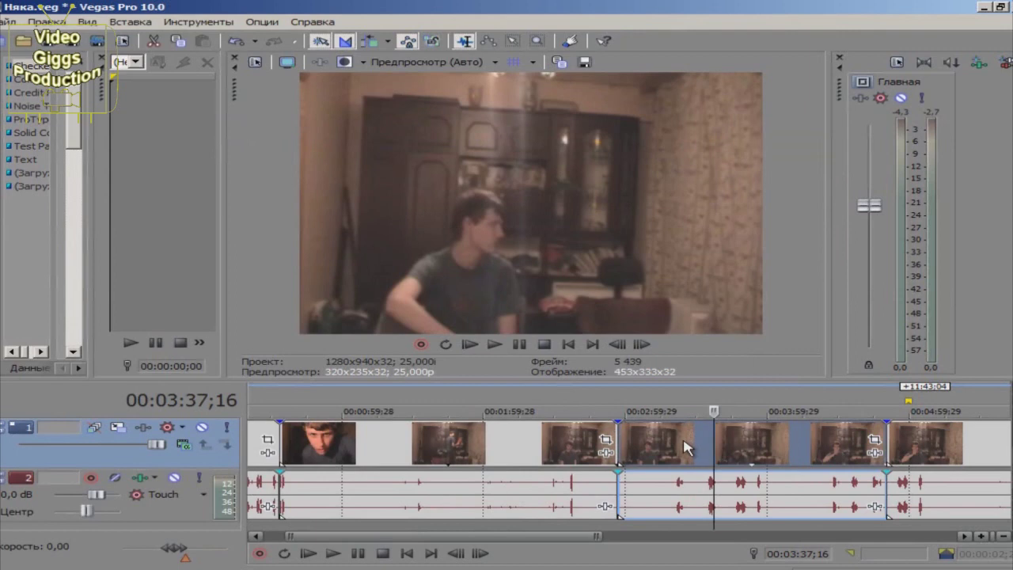
pyautogui.press('Delete')
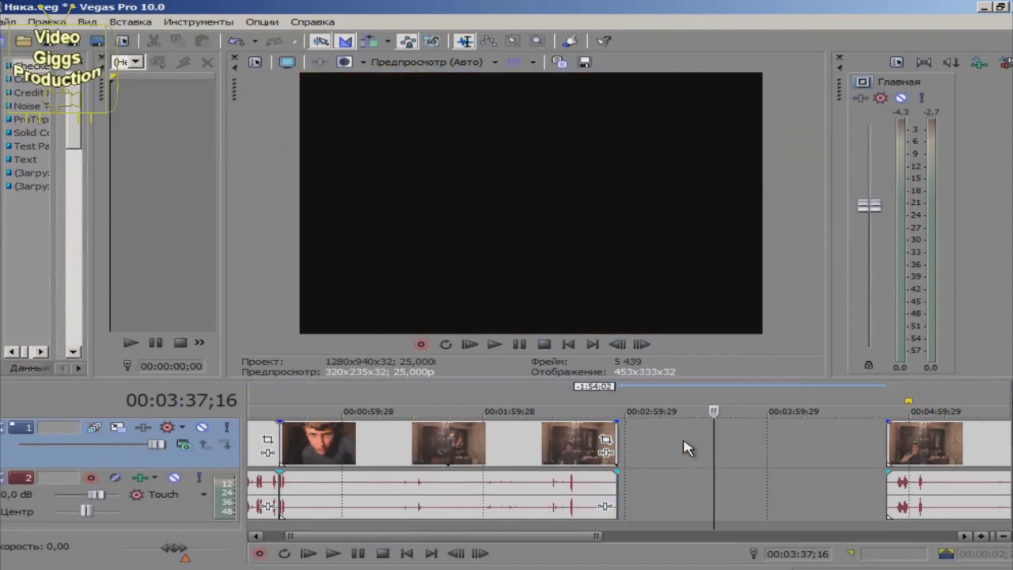
# Delete the remaining part of the second fragment, before the split point, together with its audio.
pyautogui.click(500, 448)
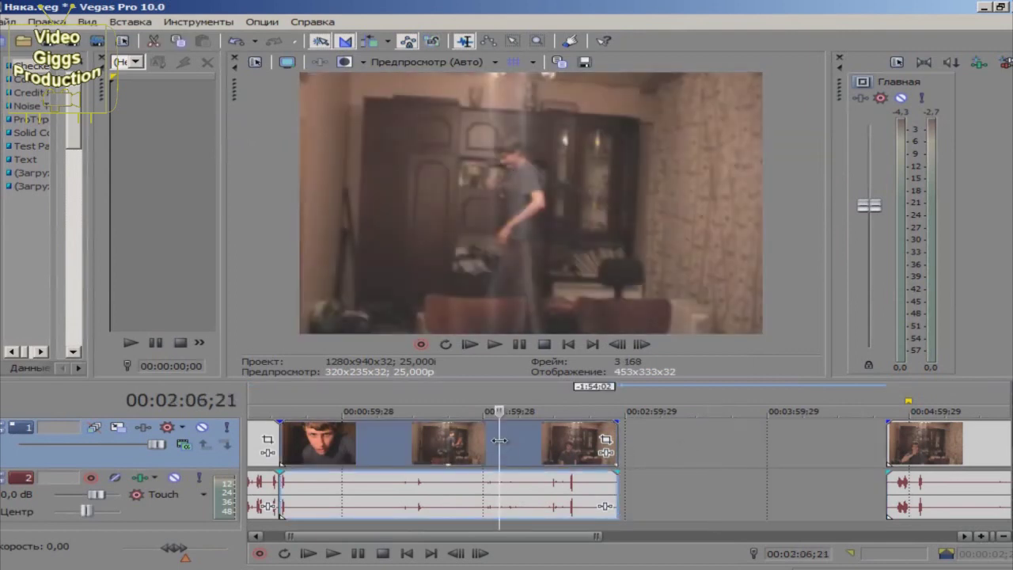
pyautogui.rightClick(511, 446)
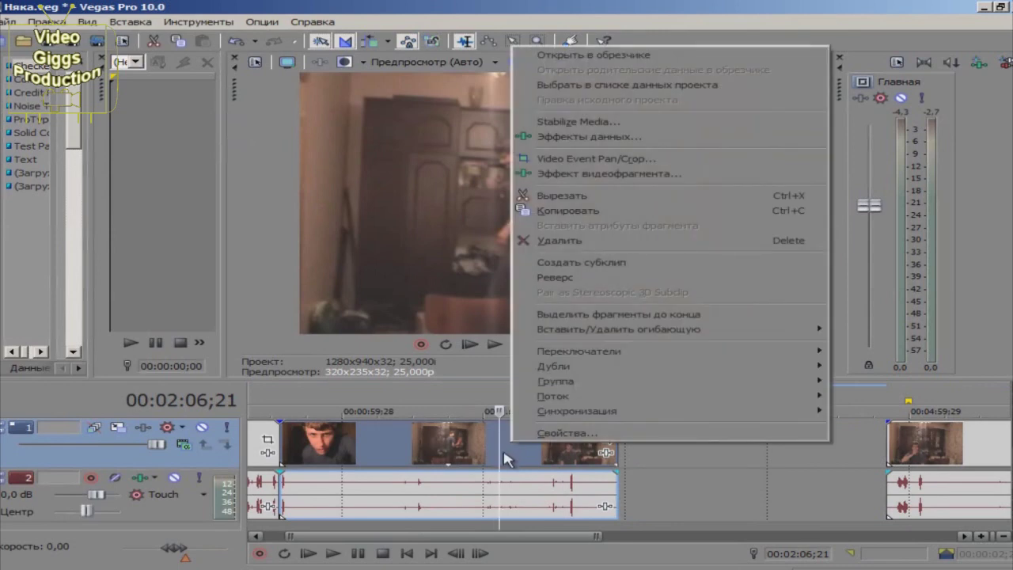
pyautogui.rightClick(509, 461)
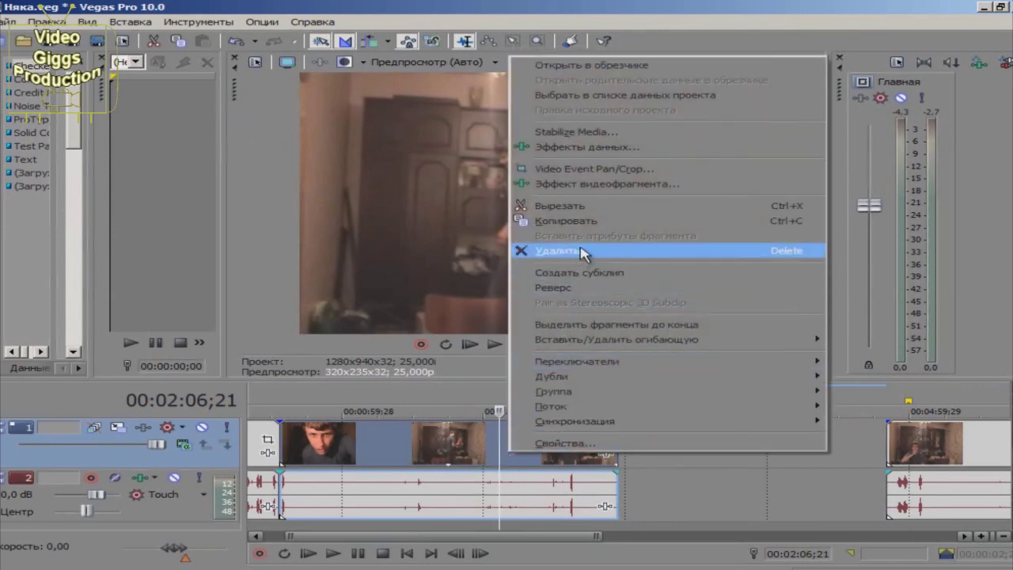
pyautogui.click(582, 252)
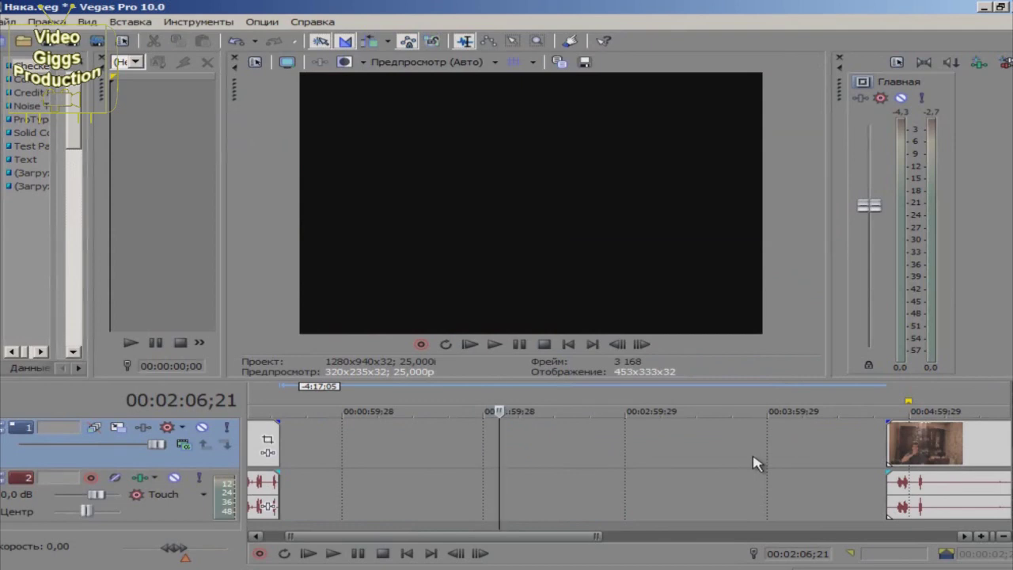
# Undo the deletion of both parts of the second fragment and its split at 00:02:56;19.
pyautogui.click(46, 22)
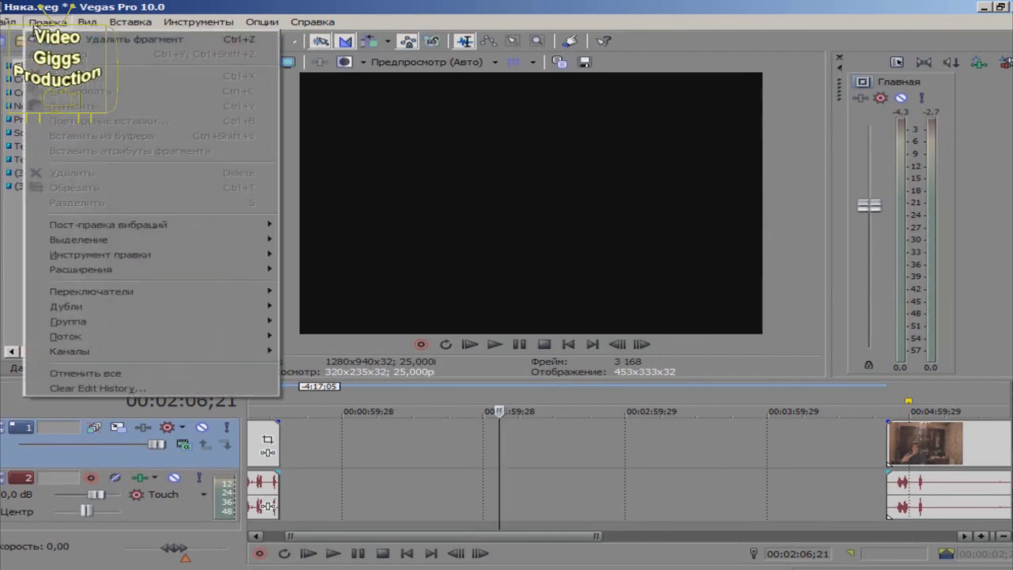
pyautogui.click(63, 41)
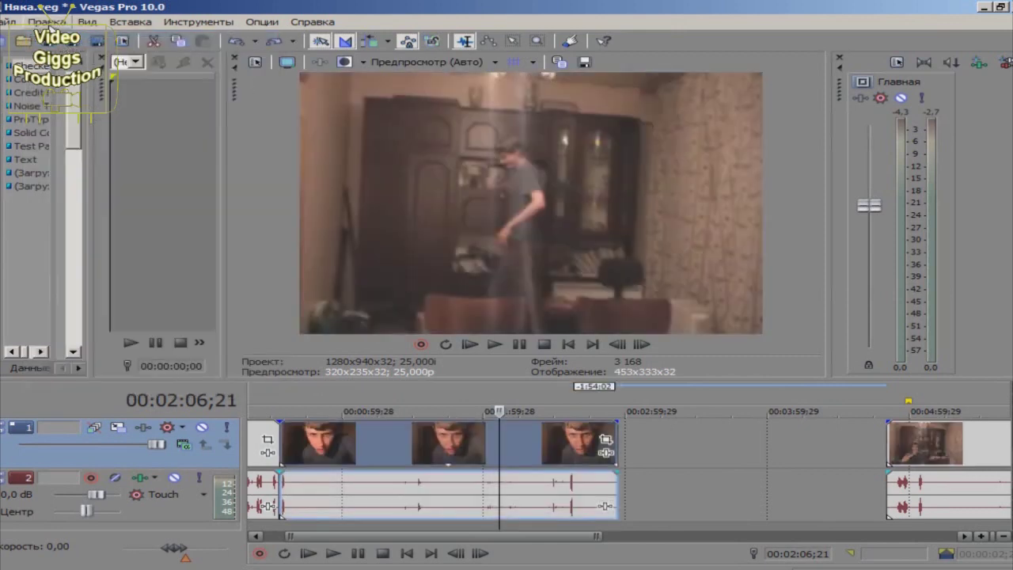
pyautogui.click(45, 21)
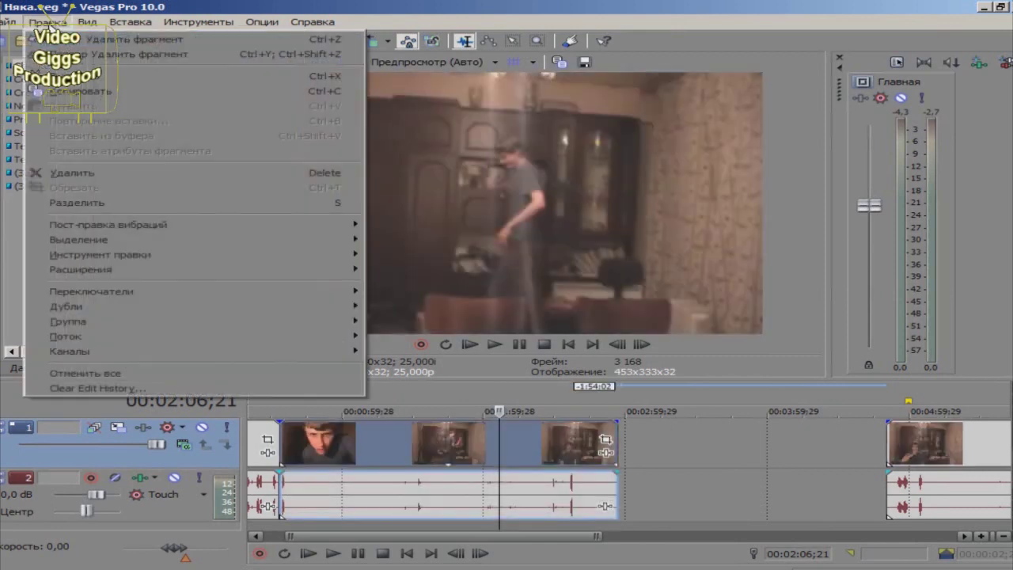
pyautogui.click(70, 45)
pyautogui.click(46, 21)
pyautogui.click(67, 36)
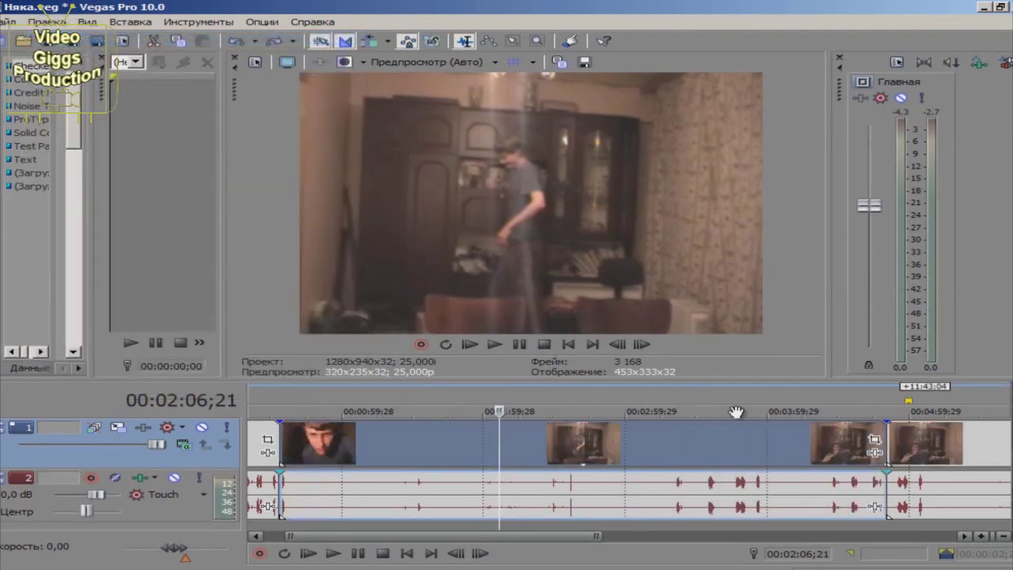
# Delete the first and second video fragments with their audio, leaving only the footage that follows them.
pyautogui.click(631, 402)
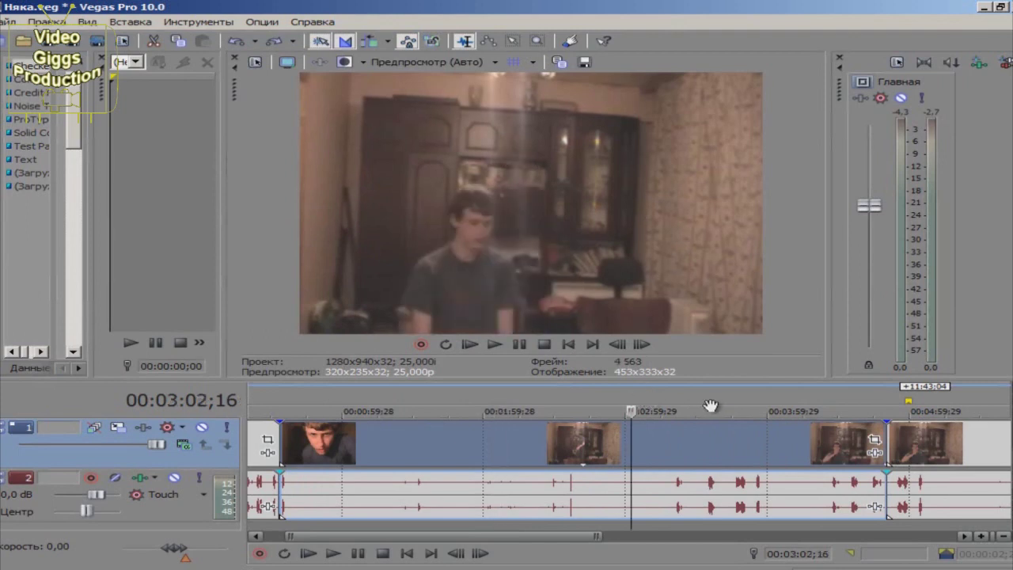
pyautogui.click(750, 399)
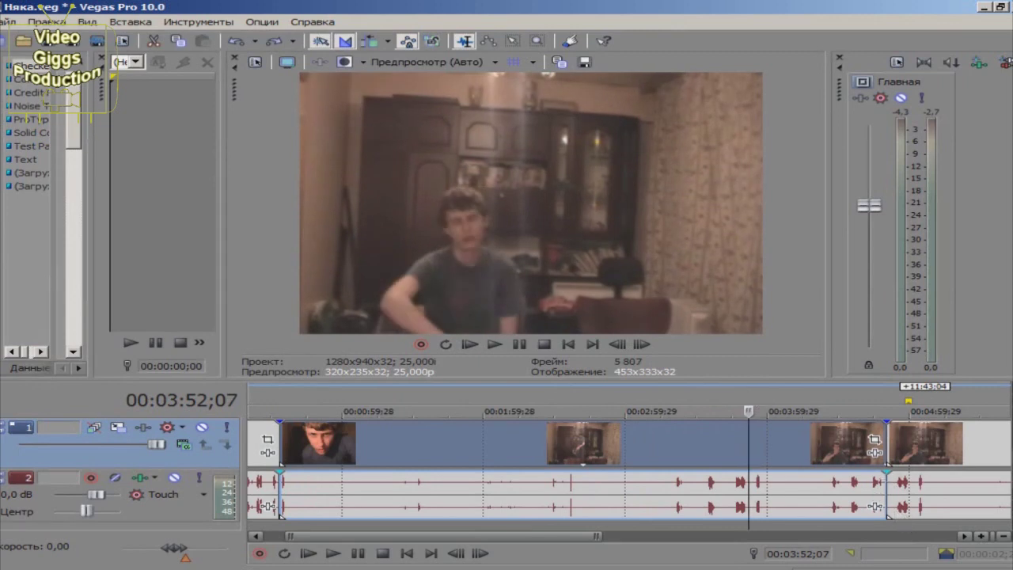
pyautogui.scroll(-3, 629, 475)
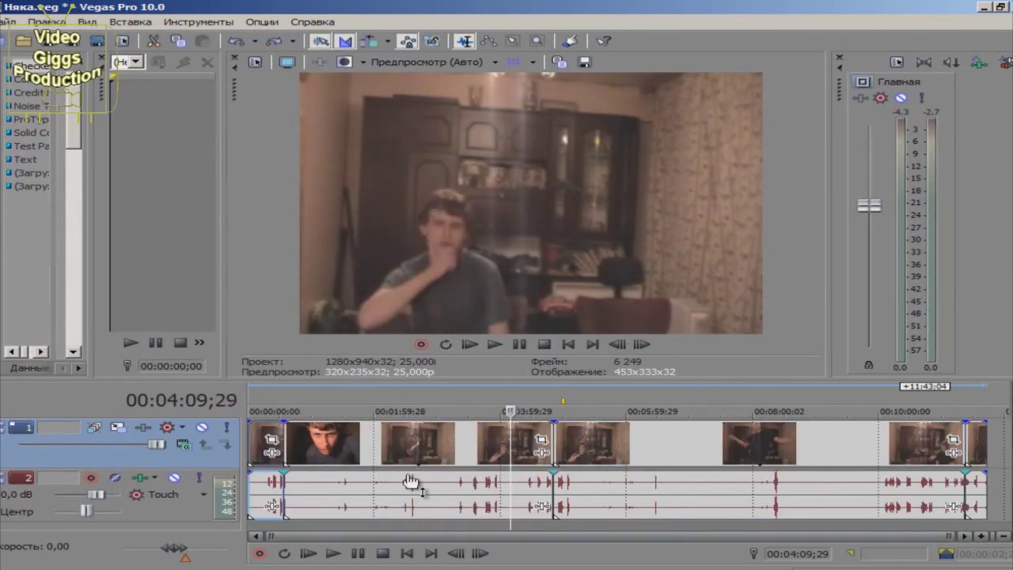
pyautogui.rightClick(257, 438)
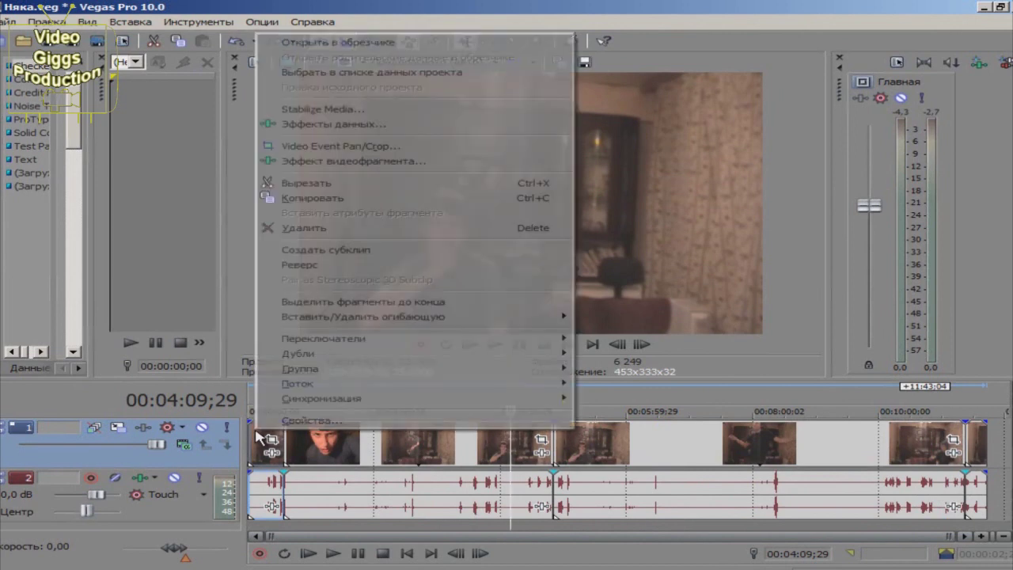
pyautogui.click(340, 215)
pyautogui.moveTo(554, 443); pyautogui.dragTo(286, 443)
pyautogui.rightClick(436, 444)
pyautogui.click(507, 215)
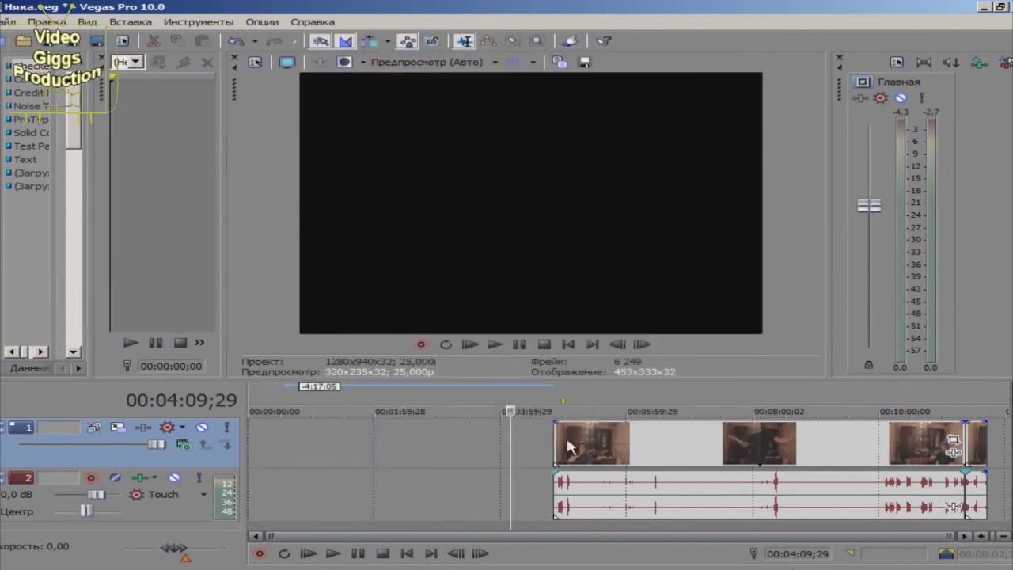
# Move the remaining long fragment to the start of the timeline and shift the short last fragment back toward it.
pyautogui.click(251, 404)
pyautogui.click(599, 452)
pyautogui.moveTo(599, 452); pyautogui.dragTo(300, 457)
pyautogui.moveTo(976, 452); pyautogui.dragTo(672, 452)
pyautogui.scroll(5, 500, 460)
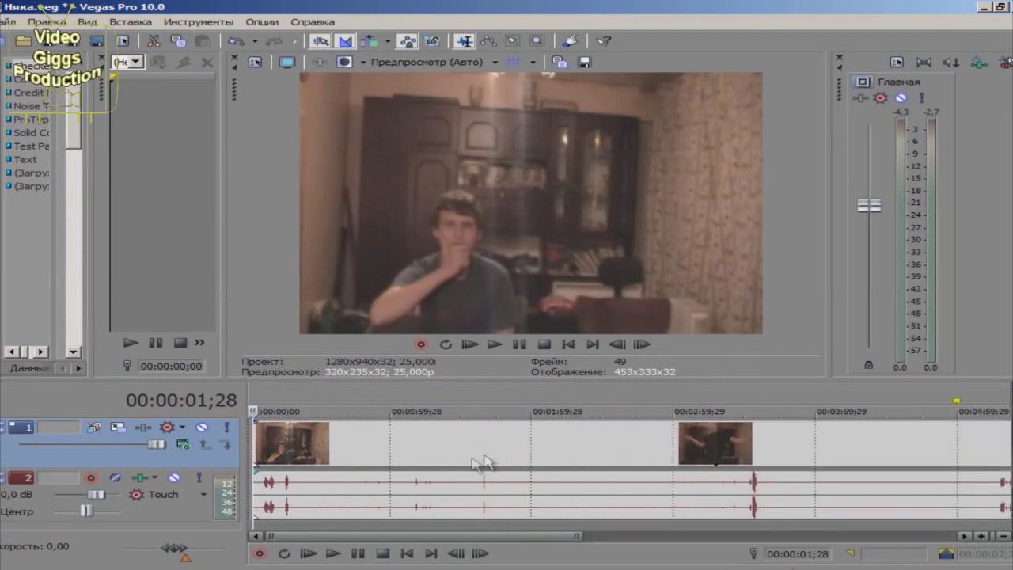
# Play the beginning of the long fragment to find the cut point and split it with its audio at 00:00:17;23.
pyautogui.click(326, 555)
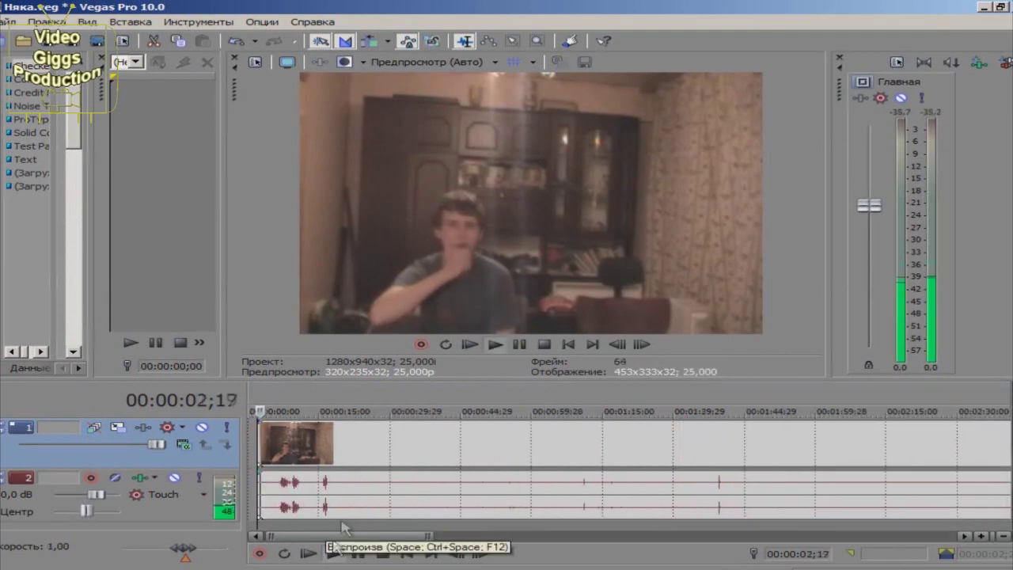
pyautogui.click(315, 404)
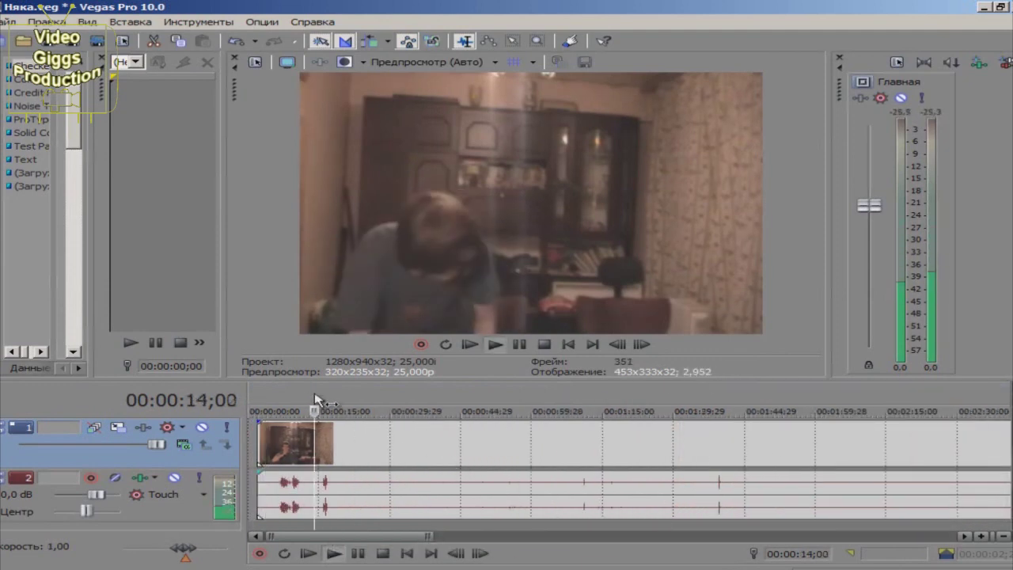
pyautogui.scroll(3, 351, 438)
pyautogui.scroll(2, 658, 455)
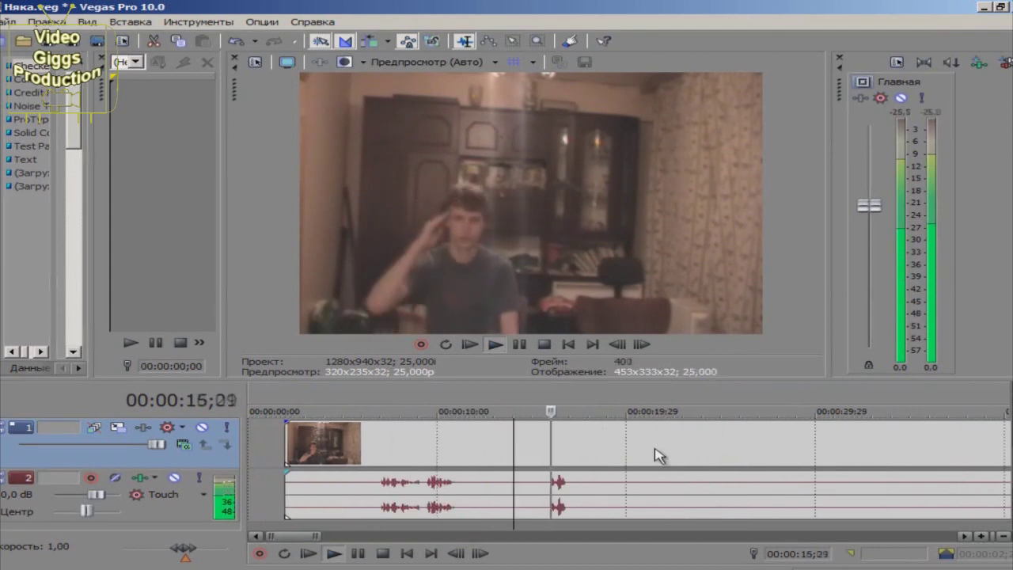
pyautogui.click(584, 408)
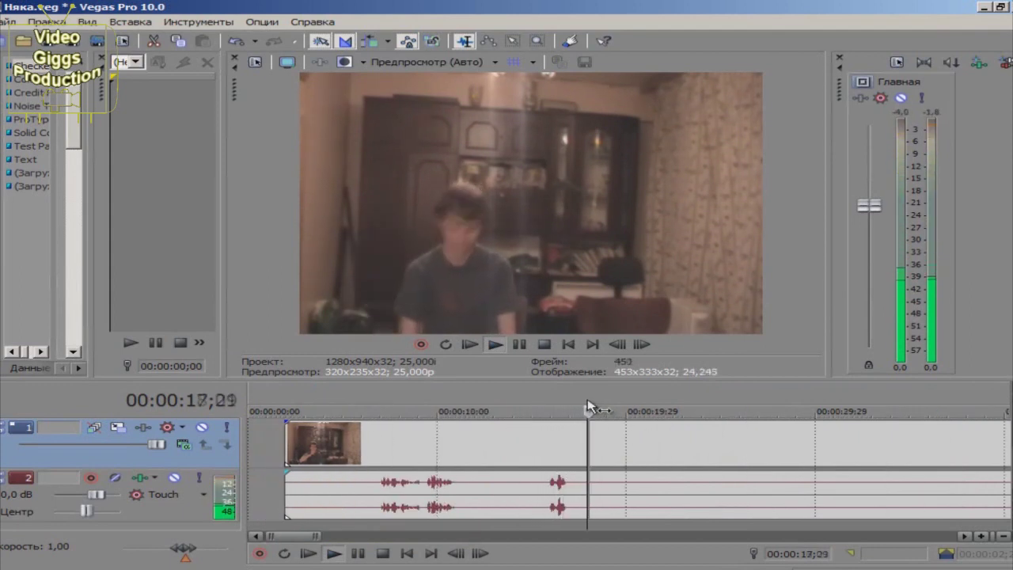
pyautogui.click(382, 553)
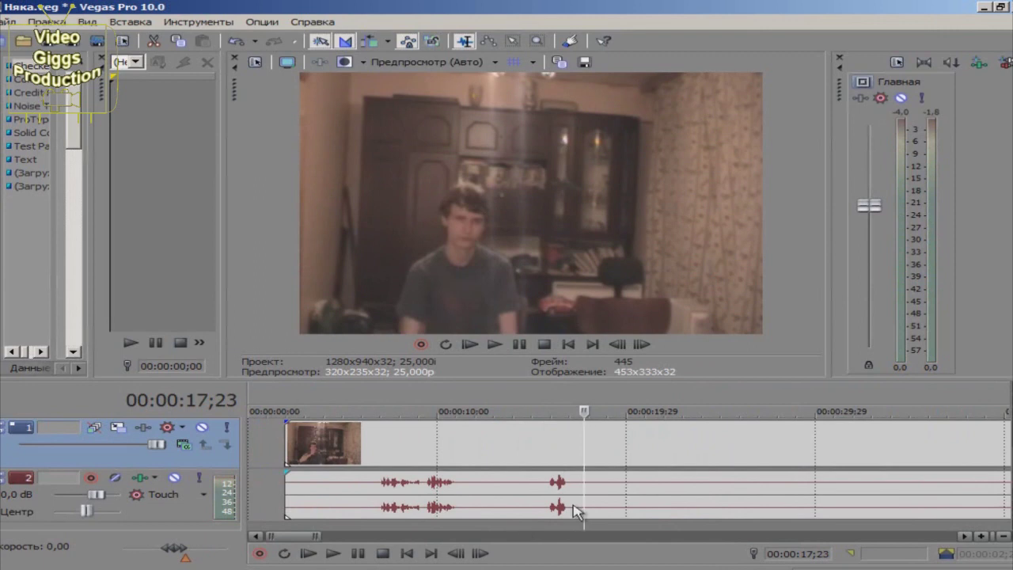
pyautogui.click(588, 446)
pyautogui.press('s')
# Delete the long part of the fragment after the 00:00:17;23 split, including its audio.
pyautogui.scroll(-5, 587, 446)
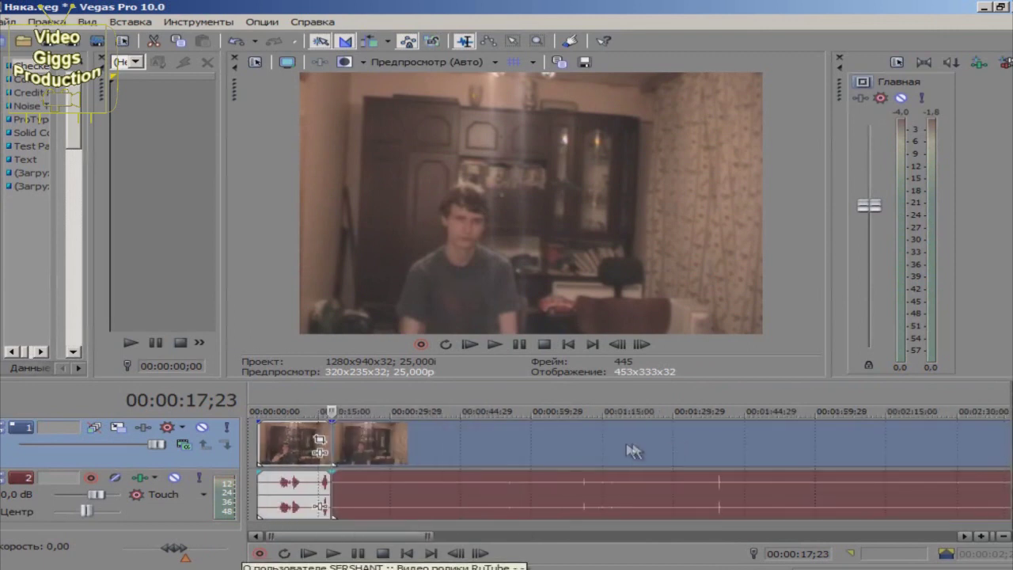
pyautogui.rightClick(629, 447)
pyautogui.click(673, 241)
# Move the short last fragment directly against the end of the trimmed first one and play the timeline from the start.
pyautogui.scroll(-5, 303, 516)
pyautogui.moveTo(303, 516); pyautogui.dragTo(315, 450)
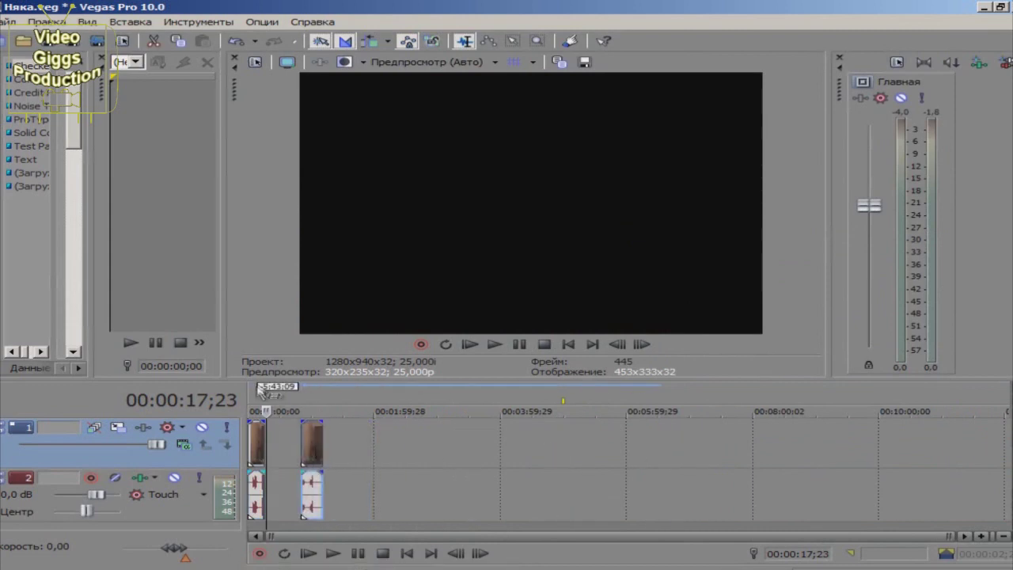
pyautogui.click(252, 398)
pyautogui.scroll(5, 310, 467)
pyautogui.moveTo(530, 447); pyautogui.dragTo(374, 448)
pyautogui.scroll(2, 510, 515)
pyautogui.click(332, 553)
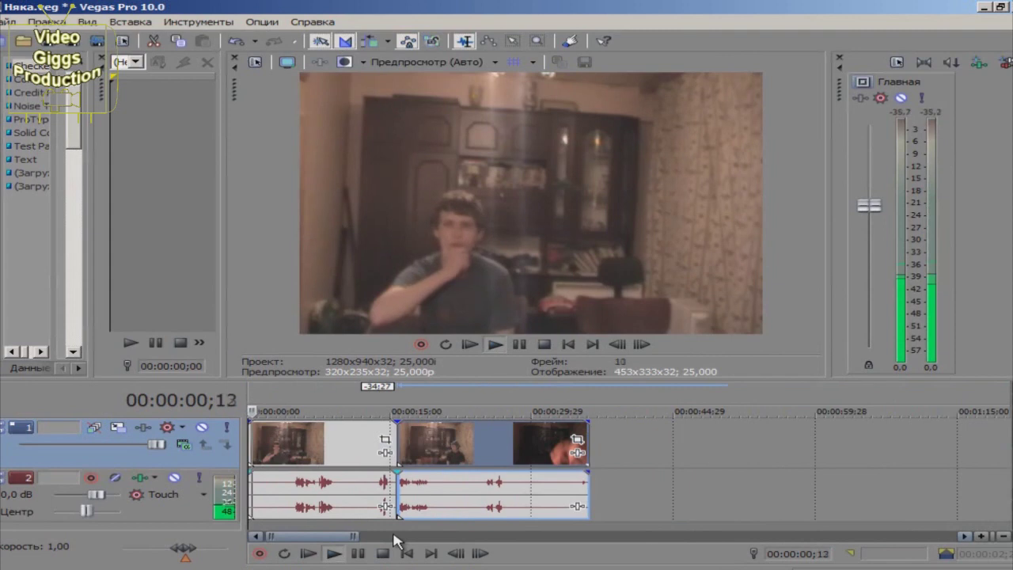